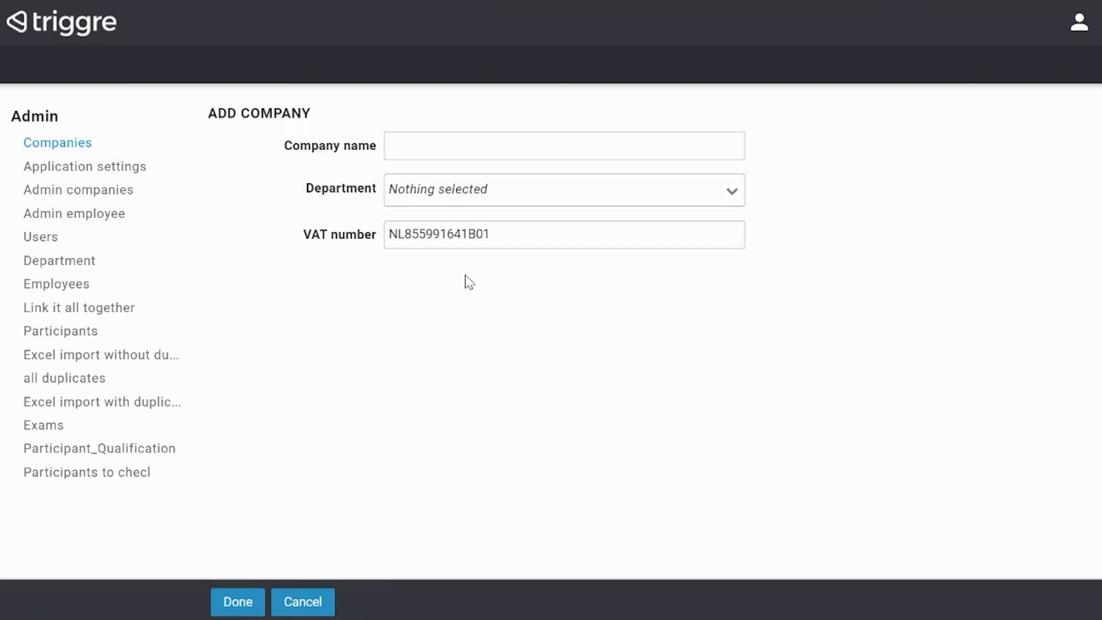
# - Add the company Triggre with the prefilled VAT number, review the VAT check result, and return to the company overview
pyautogui.click(533, 143)
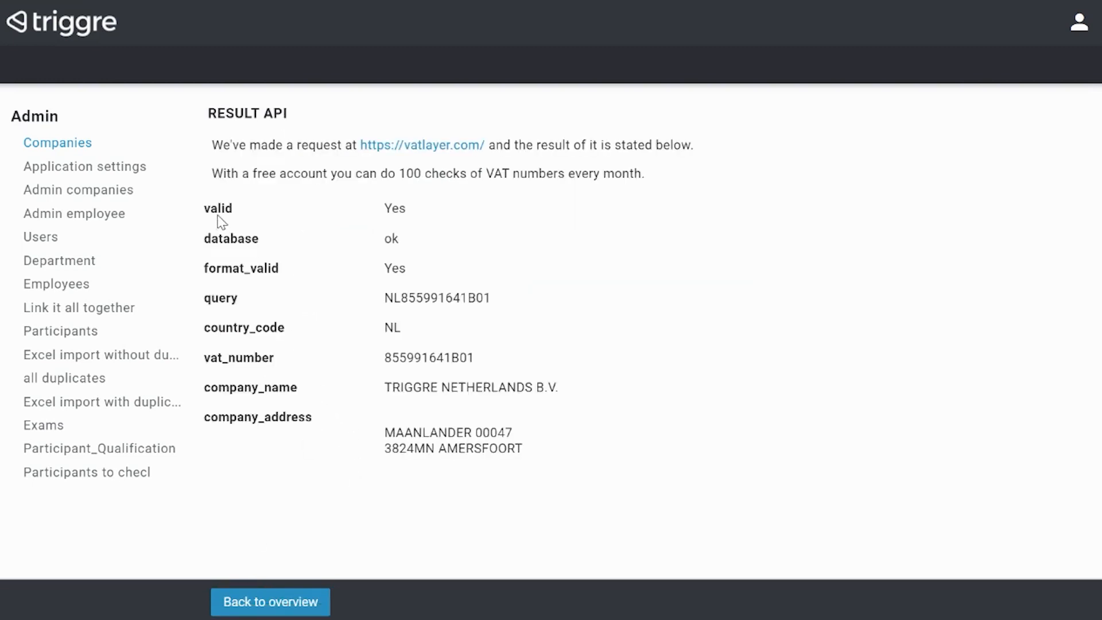
pyautogui.moveTo(219, 216); pyautogui.dragTo(412, 215)
pyautogui.click(450, 240)
pyautogui.moveTo(385, 299); pyautogui.dragTo(492, 300)
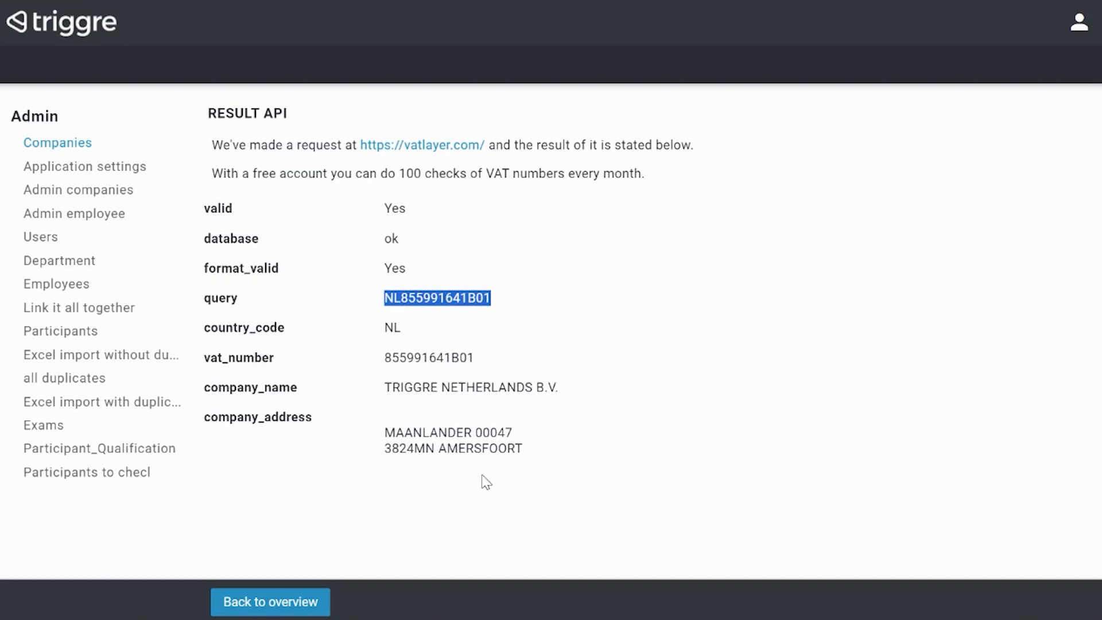
pyautogui.click(311, 603)
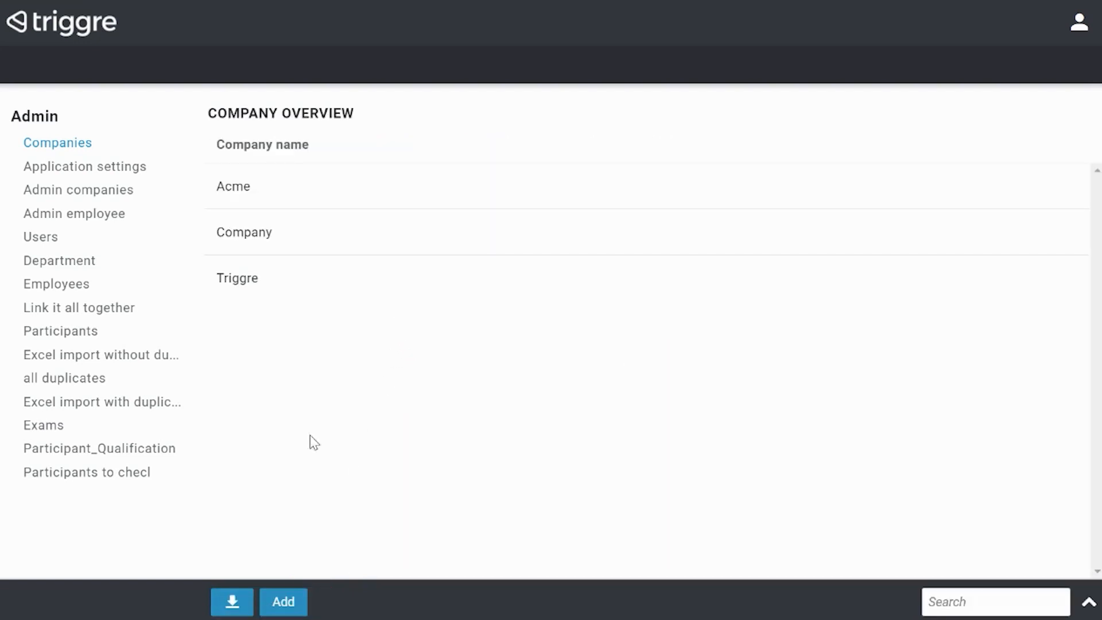
# - Add a company named "Triggre without VAT" with the VAT number left empty
pyautogui.click(281, 602)
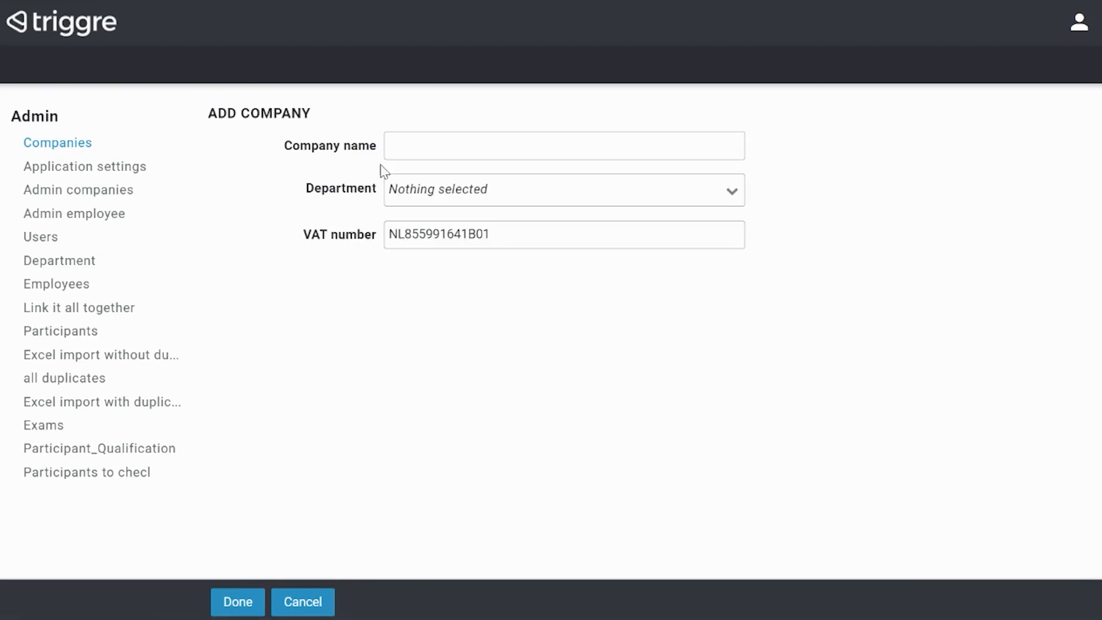
pyautogui.click(412, 141)
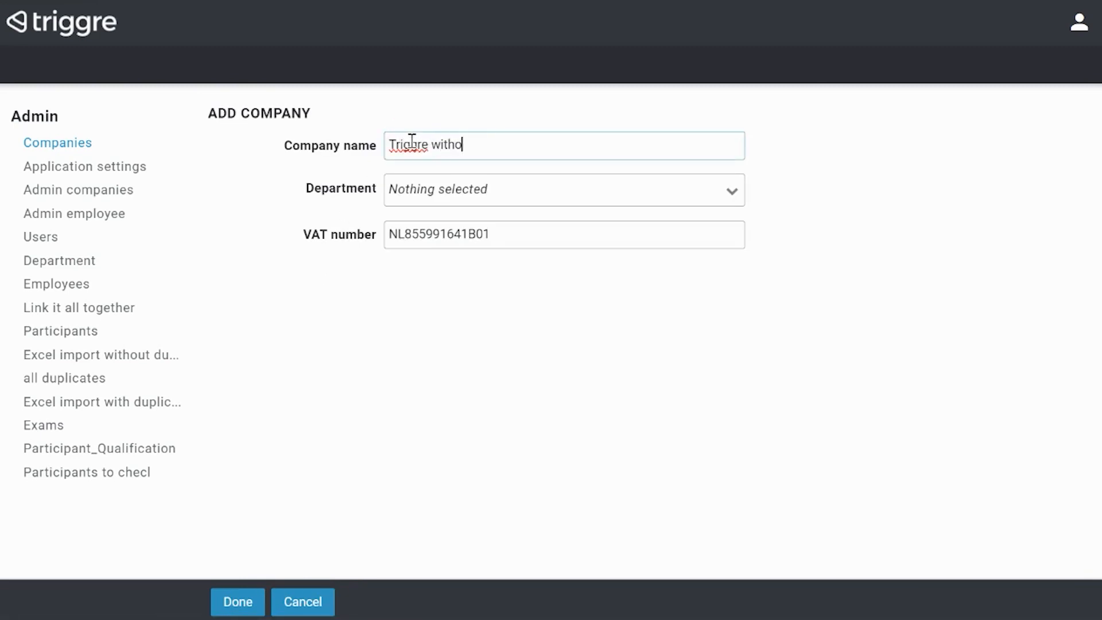
pyautogui.press('Tab')
pyautogui.press('Tab')
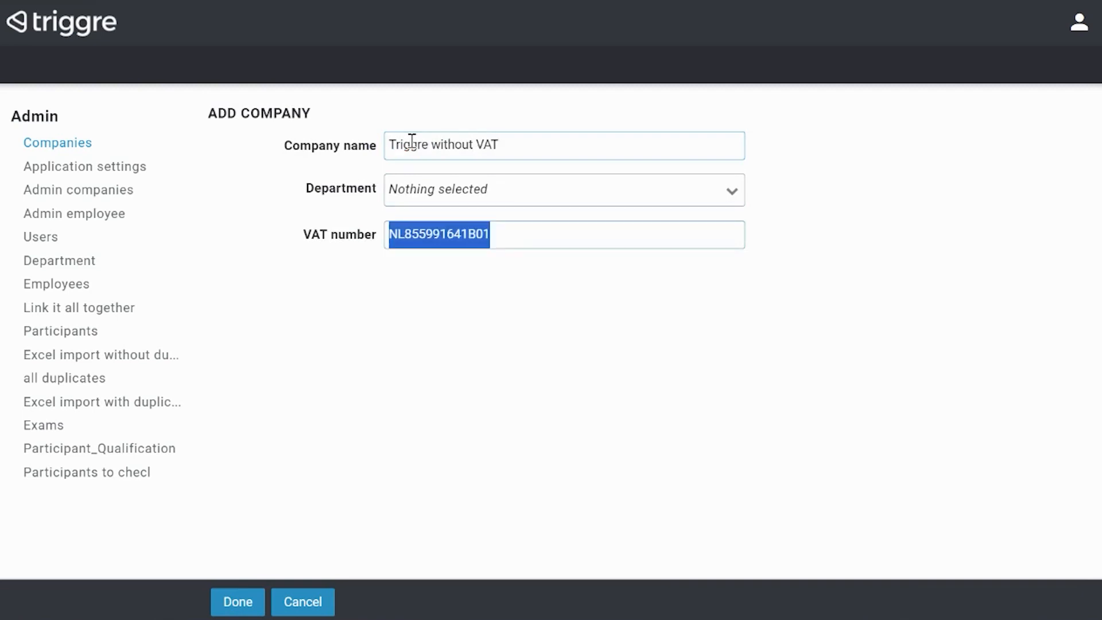
pyautogui.press('BackSpace')
pyautogui.click(253, 601)
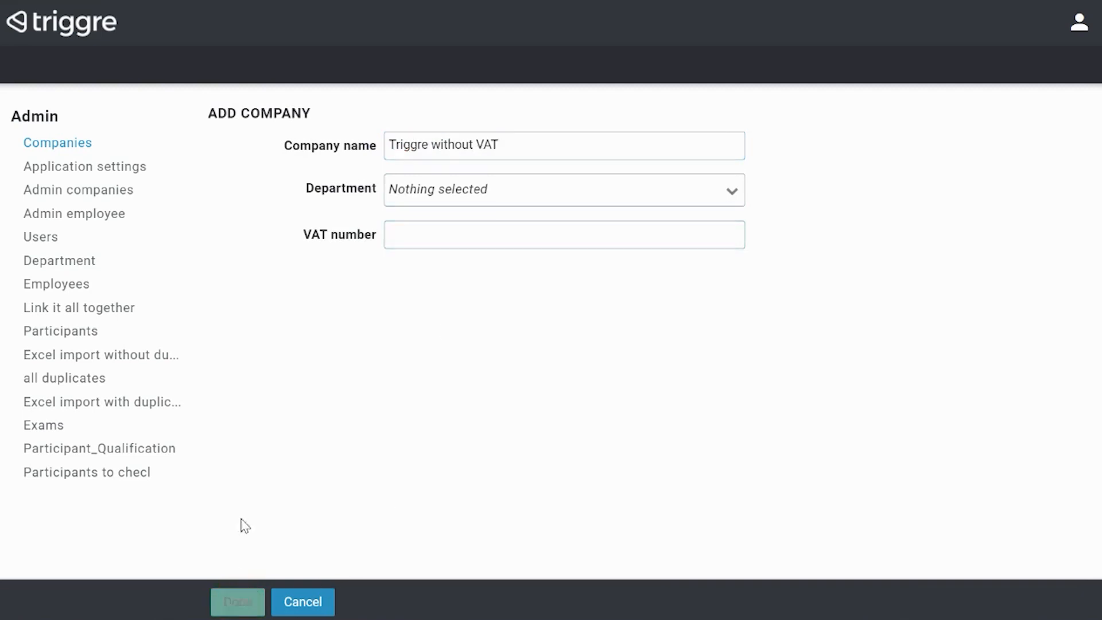
pyautogui.click(567, 428)
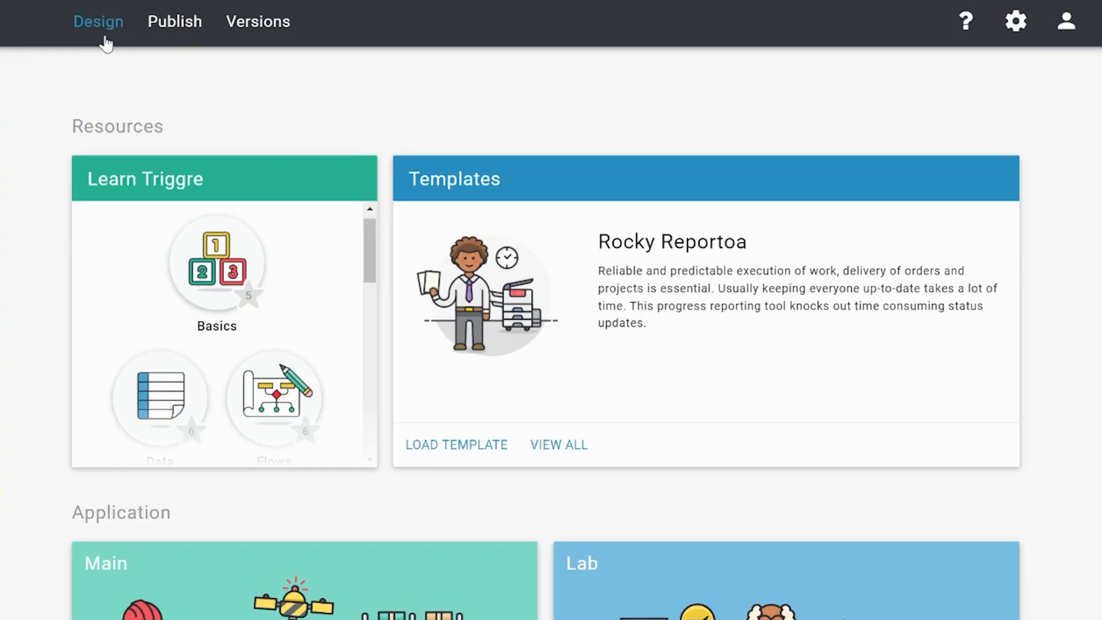
# - Open the Companies user flow in the designer and examine its path from Add Company through the VAT number condition
pyautogui.click(106, 43)
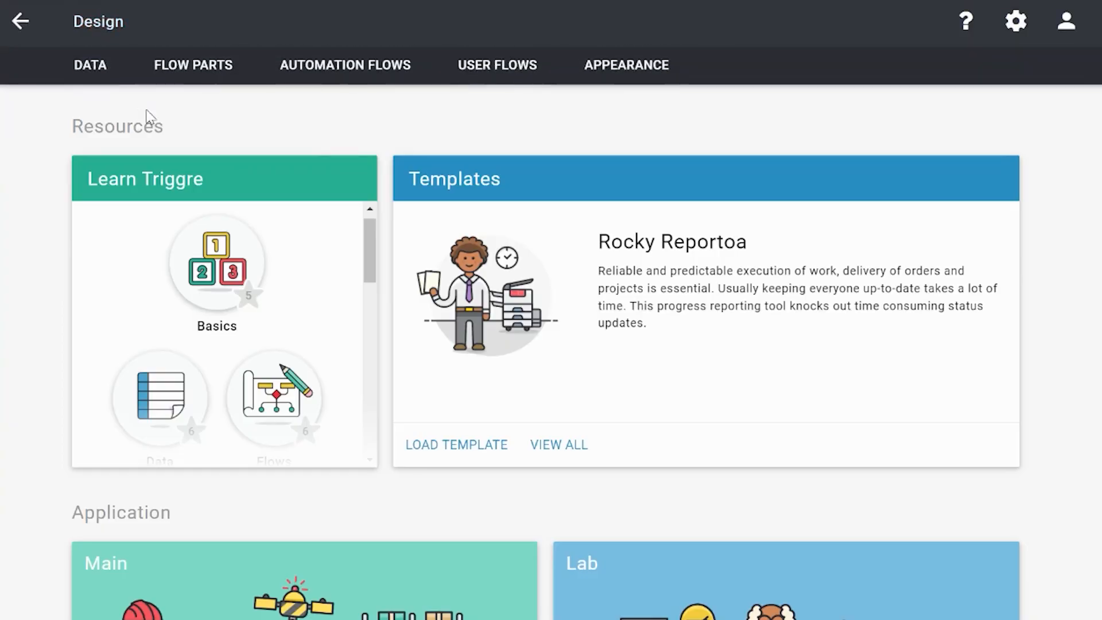
pyautogui.click(477, 76)
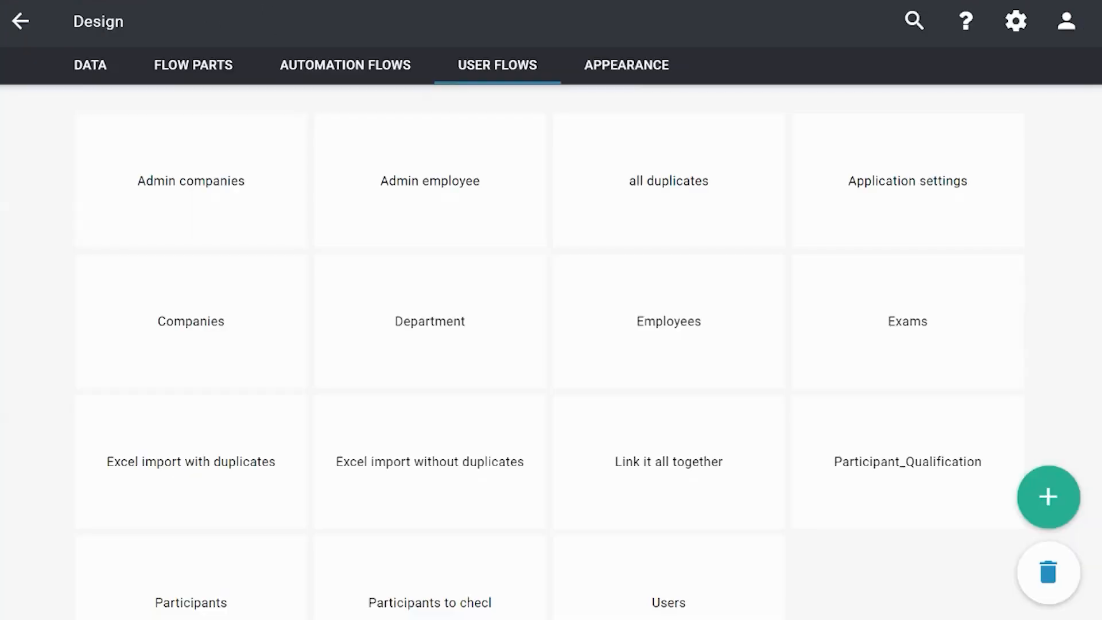
pyautogui.click(214, 312)
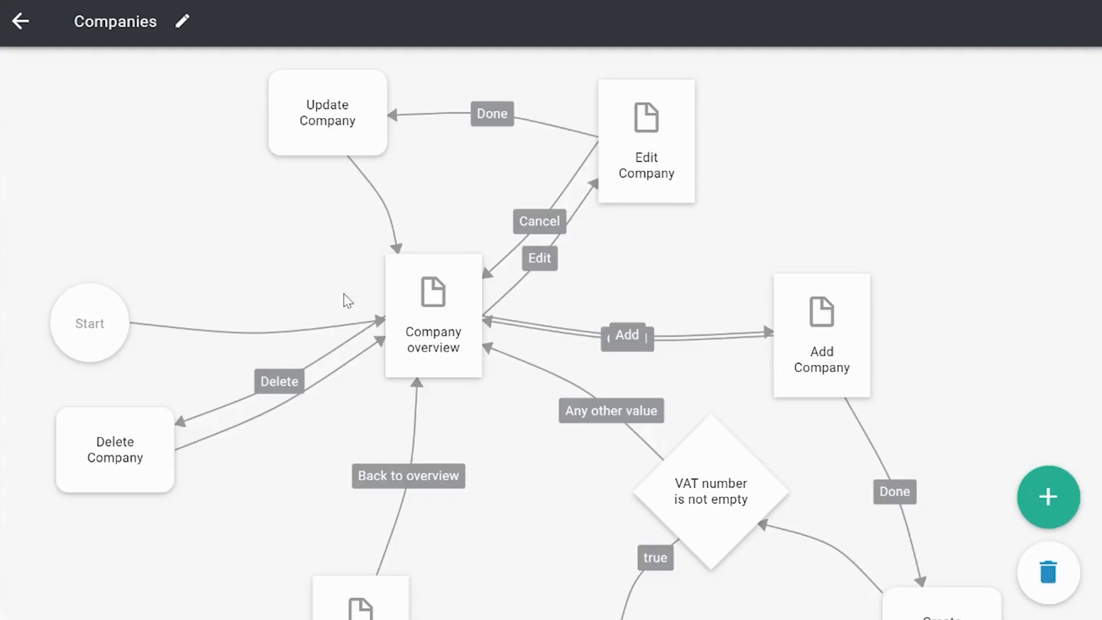
pyautogui.scroll(-3, 352, 290)
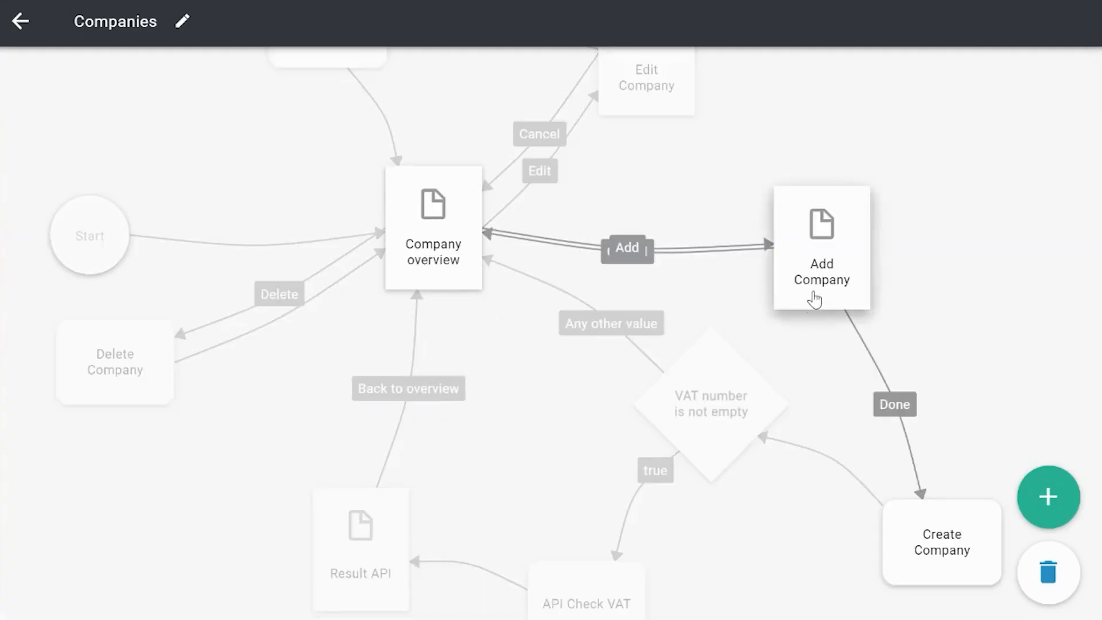
pyautogui.click(792, 326)
pyautogui.moveTo(791, 326); pyautogui.dragTo(760, 267)
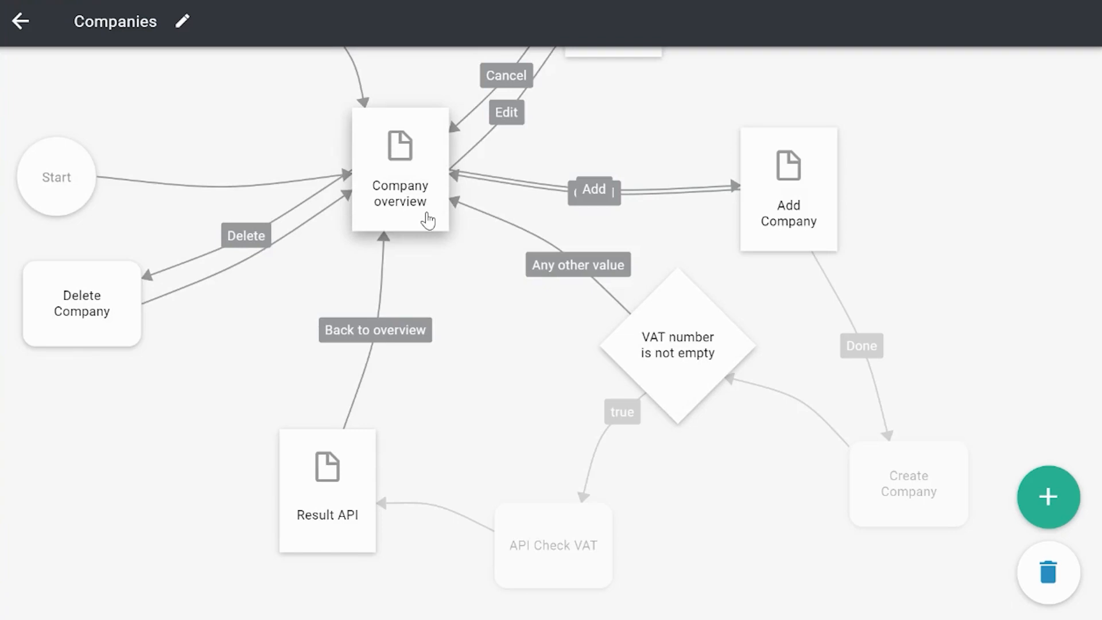
pyautogui.moveTo(708, 536); pyautogui.dragTo(694, 483)
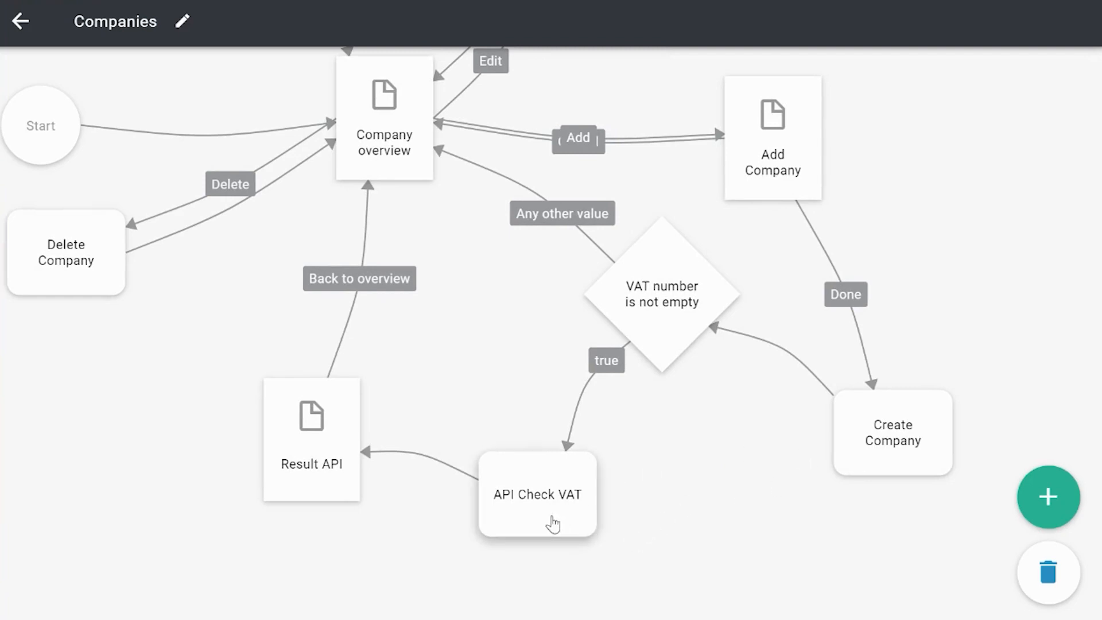
# - Review the API Check VAT step's flow part selection and Company input, and close it without changes
pyautogui.click(534, 508)
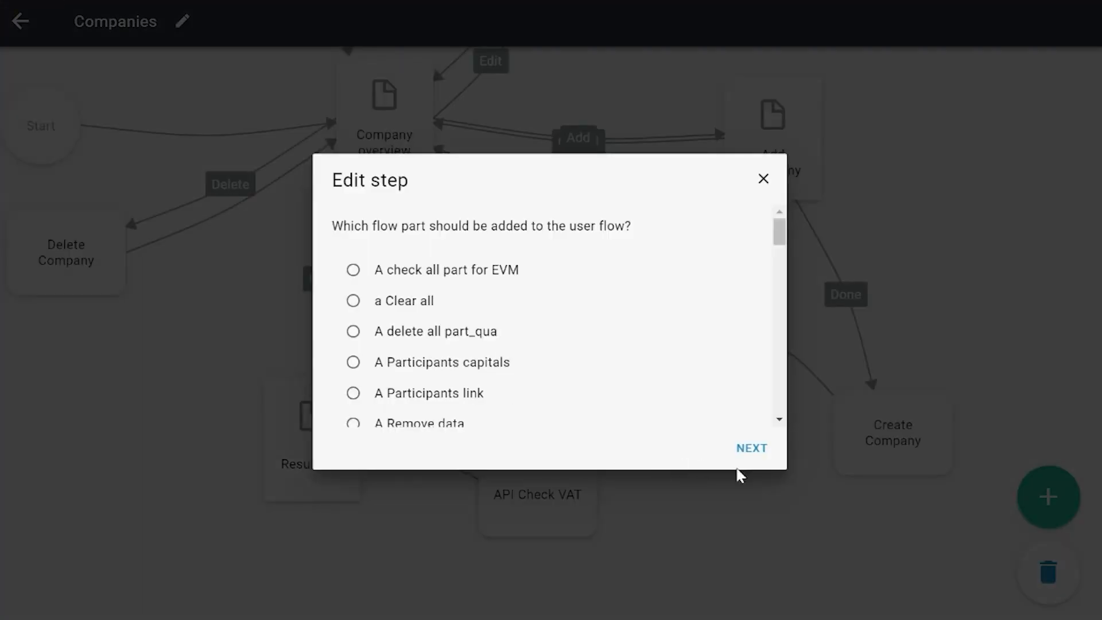
pyautogui.click(756, 454)
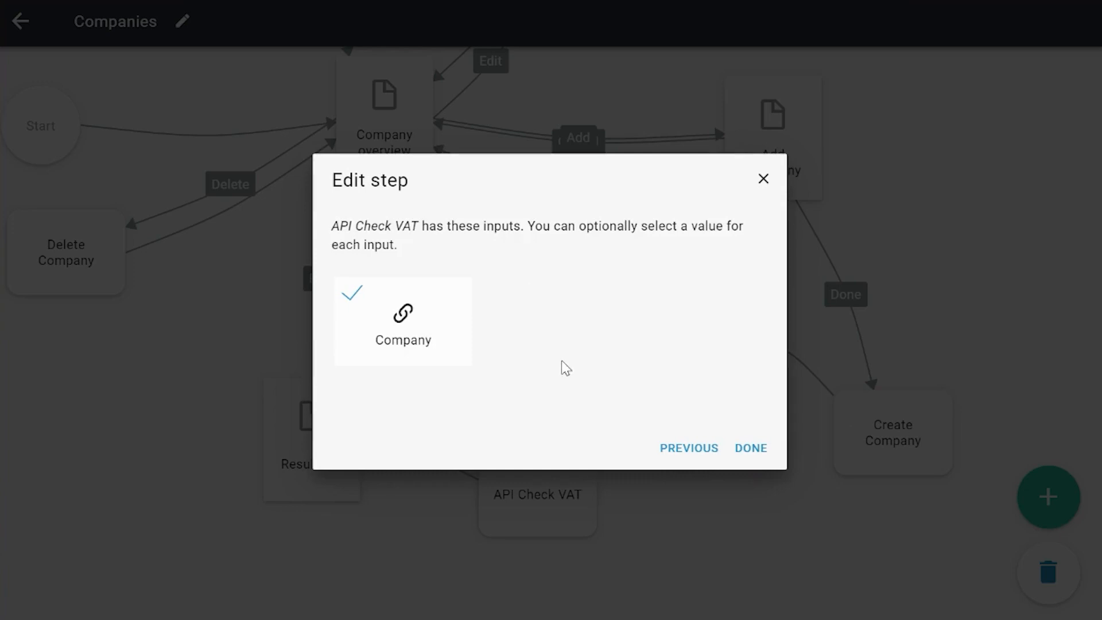
pyautogui.click(763, 179)
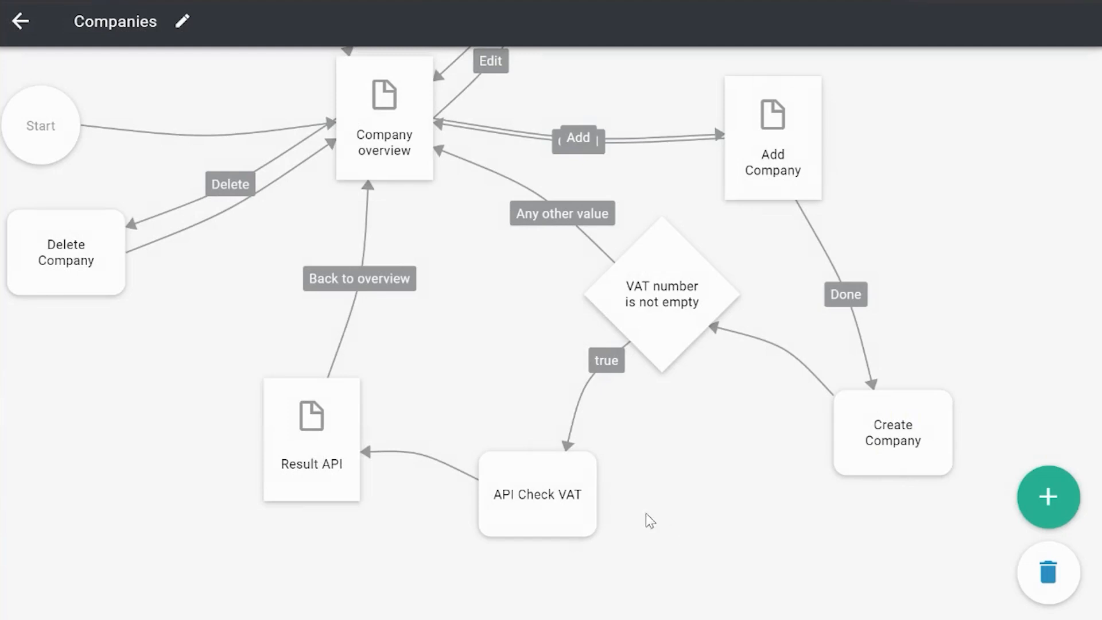
pyautogui.moveTo(455, 328); pyautogui.dragTo(468, 355)
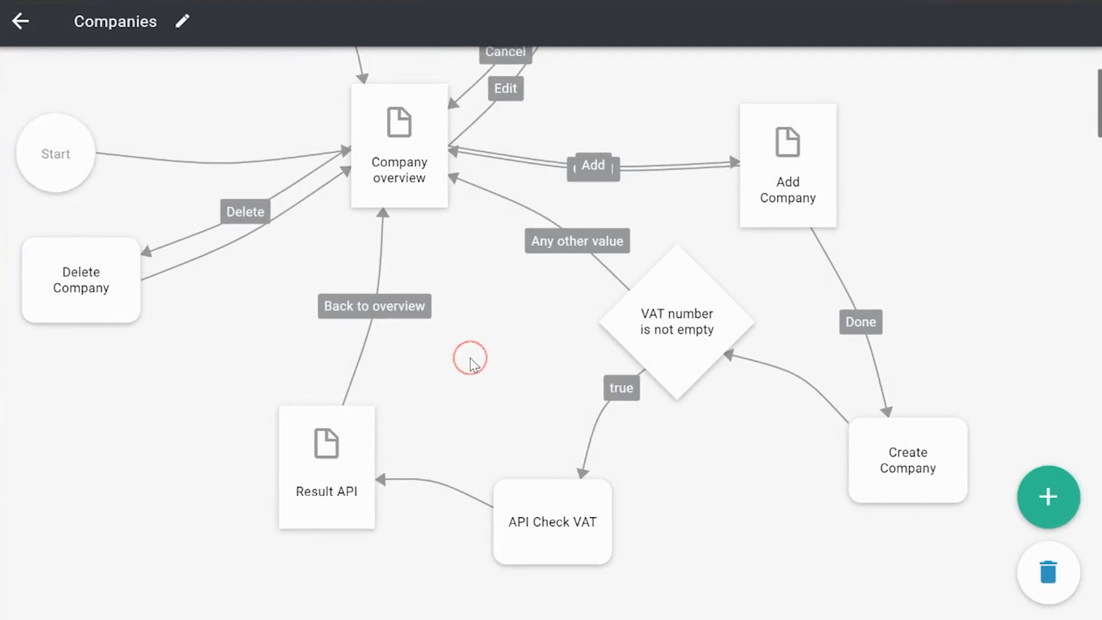
# - Open the API Check VAT flow part and examine its input, Application settings, check VAT and Status code steps
pyautogui.click(19, 21)
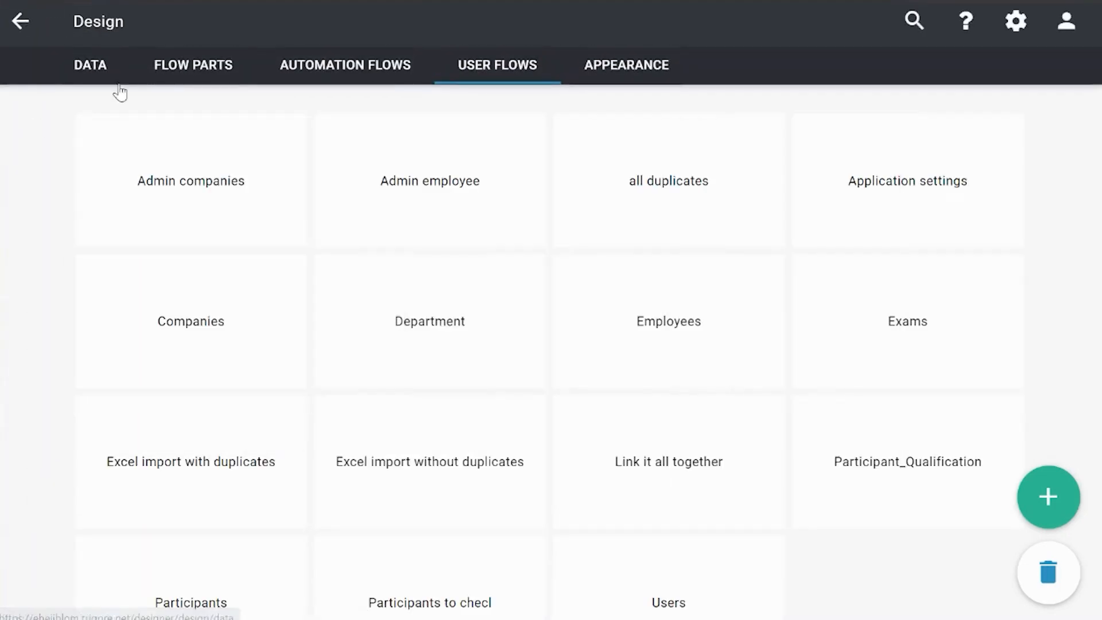
pyautogui.click(195, 67)
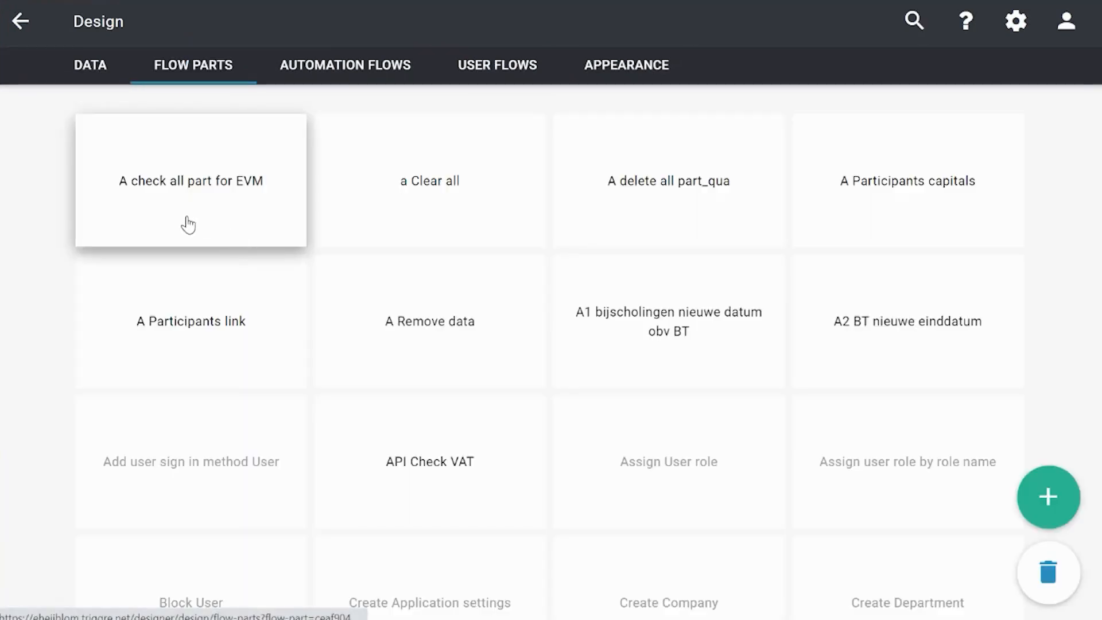
pyautogui.click(415, 461)
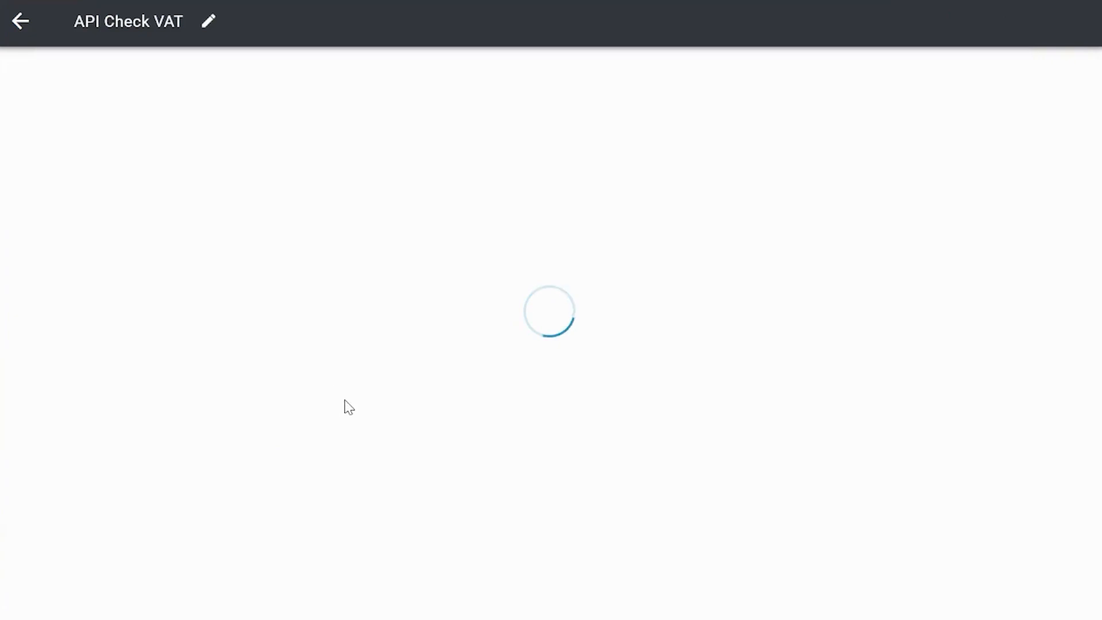
pyautogui.moveTo(376, 464); pyautogui.dragTo(322, 384)
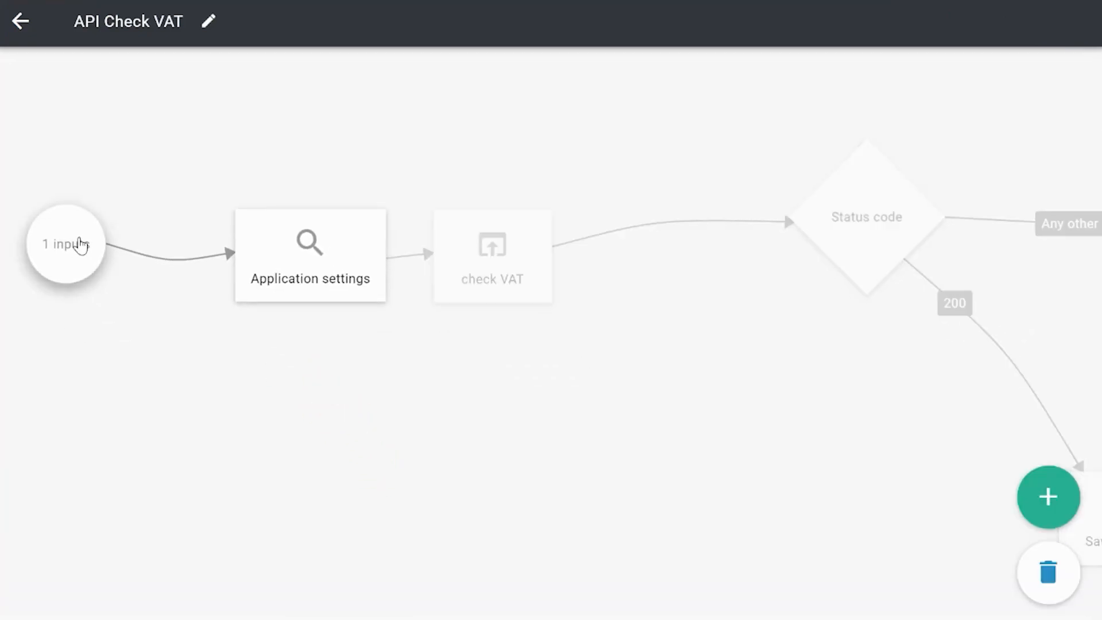
pyautogui.moveTo(536, 467); pyautogui.dragTo(472, 465)
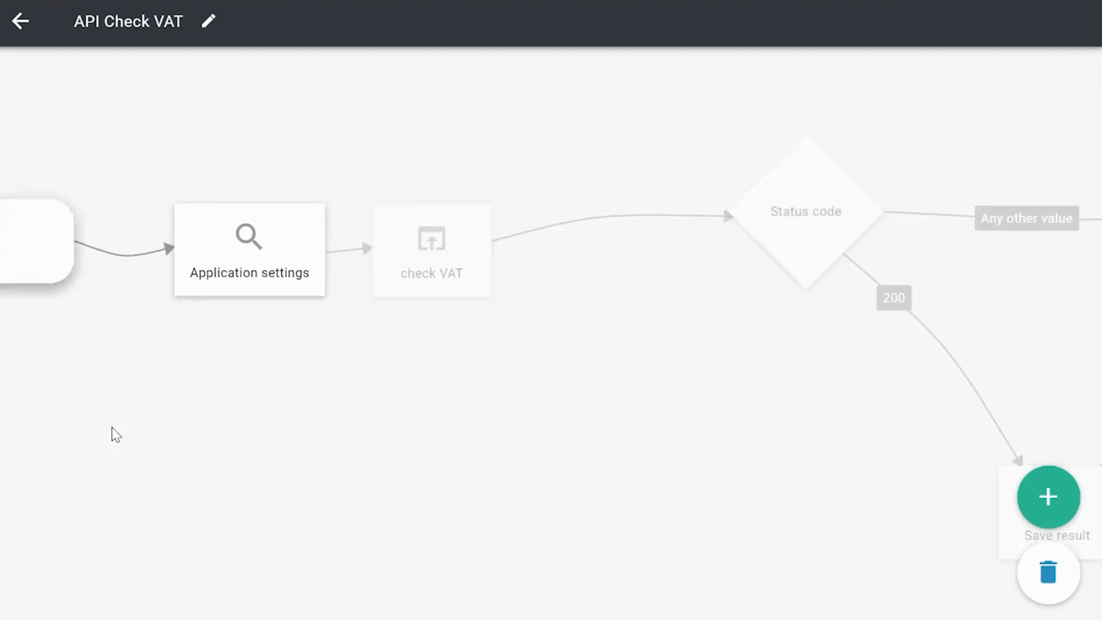
pyautogui.moveTo(162, 425); pyautogui.dragTo(226, 438)
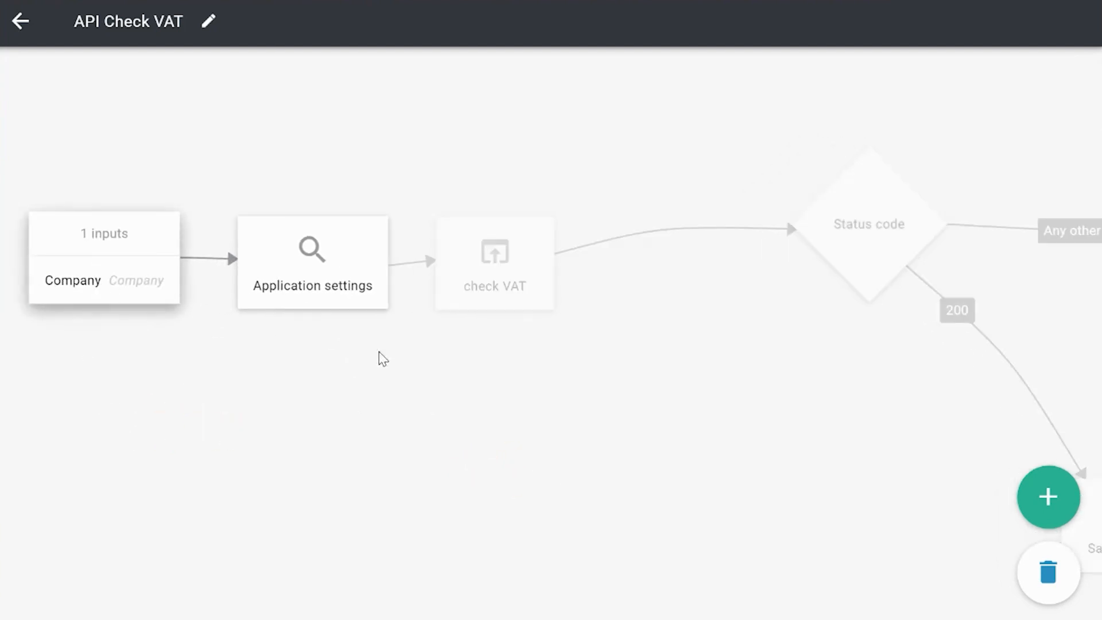
pyautogui.moveTo(381, 360); pyautogui.dragTo(215, 298)
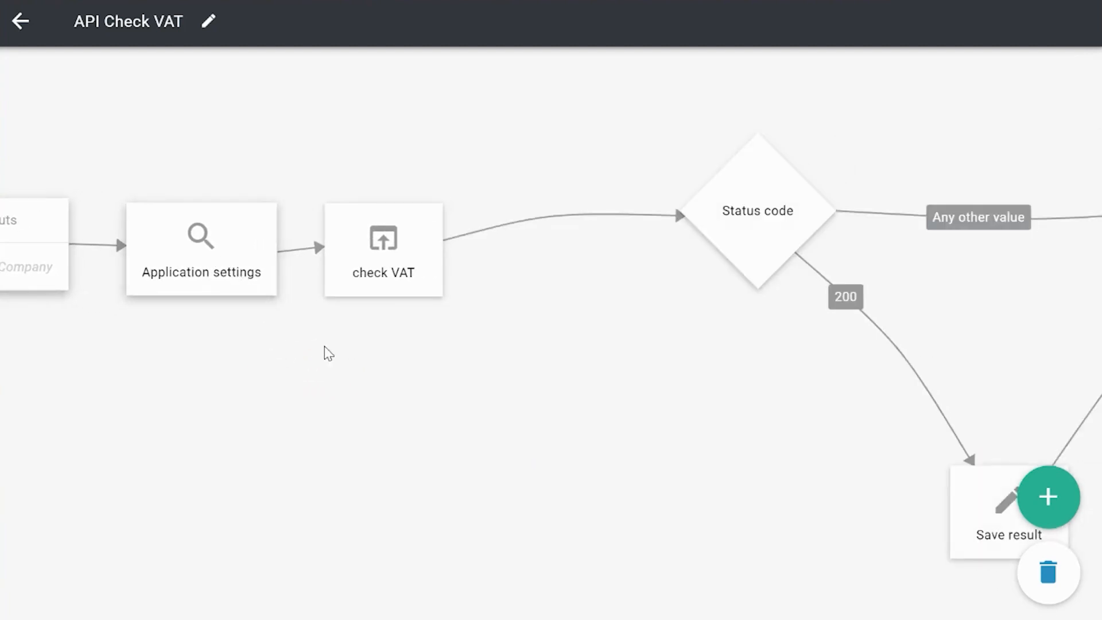
pyautogui.moveTo(366, 381); pyautogui.dragTo(329, 379)
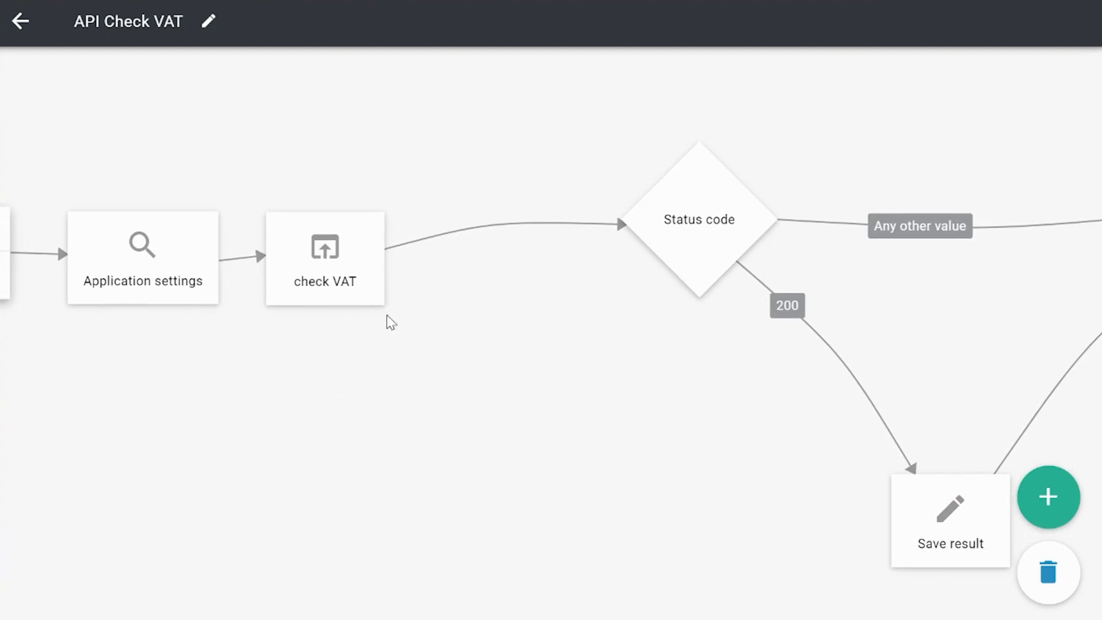
pyautogui.moveTo(391, 322); pyautogui.dragTo(295, 327)
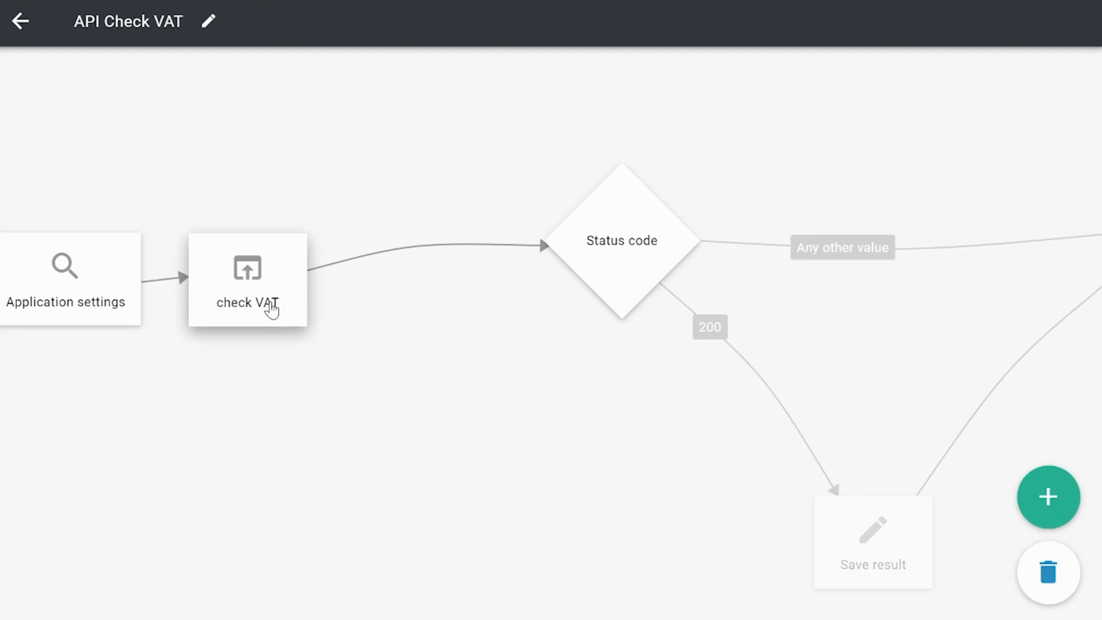
# - Review the check VAT step's web API URL, request type, authentication and data encoding settings
pyautogui.click(271, 310)
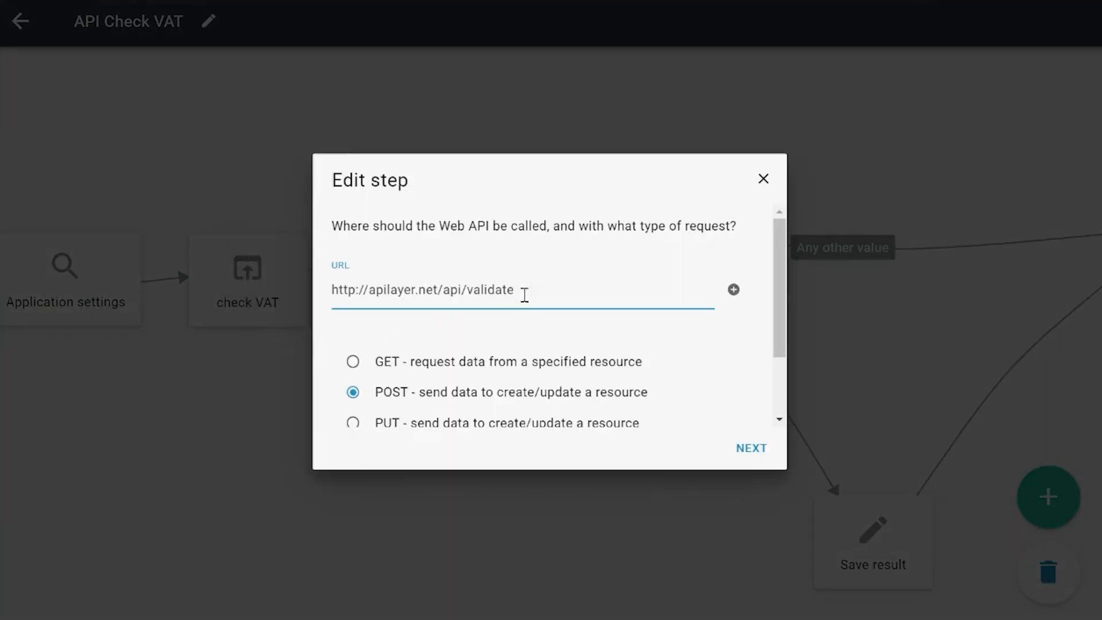
pyautogui.click(751, 449)
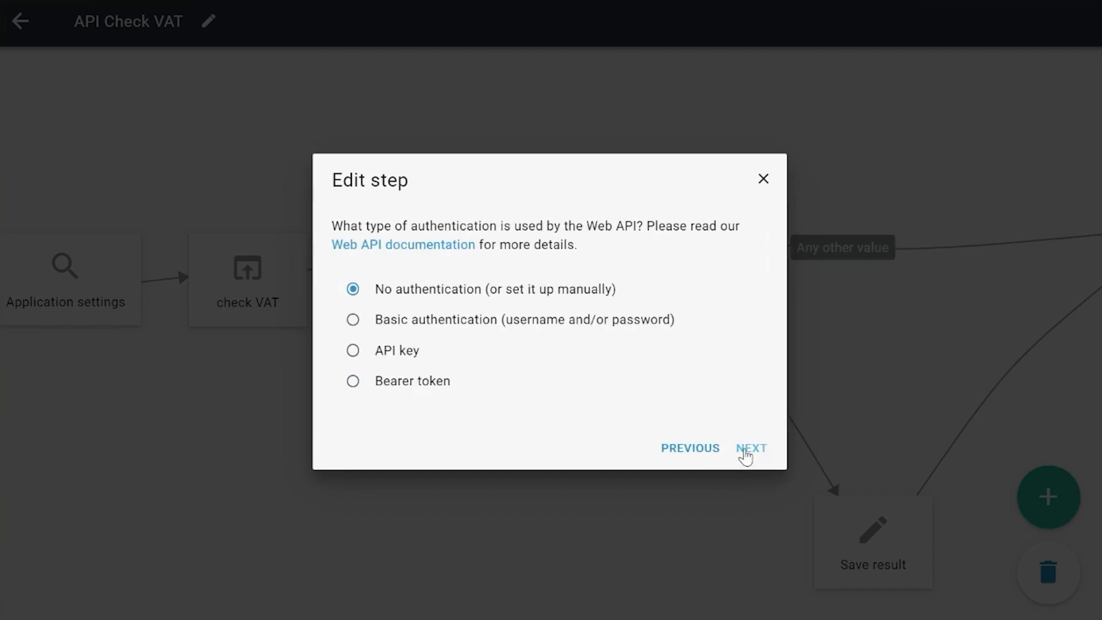
pyautogui.click(745, 455)
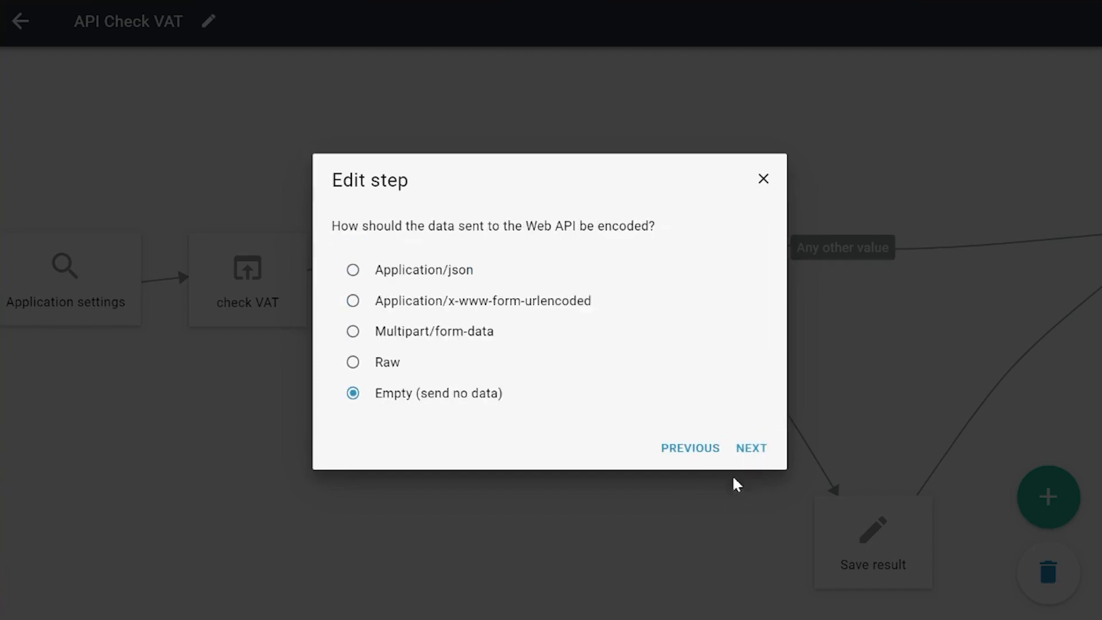
pyautogui.click(745, 454)
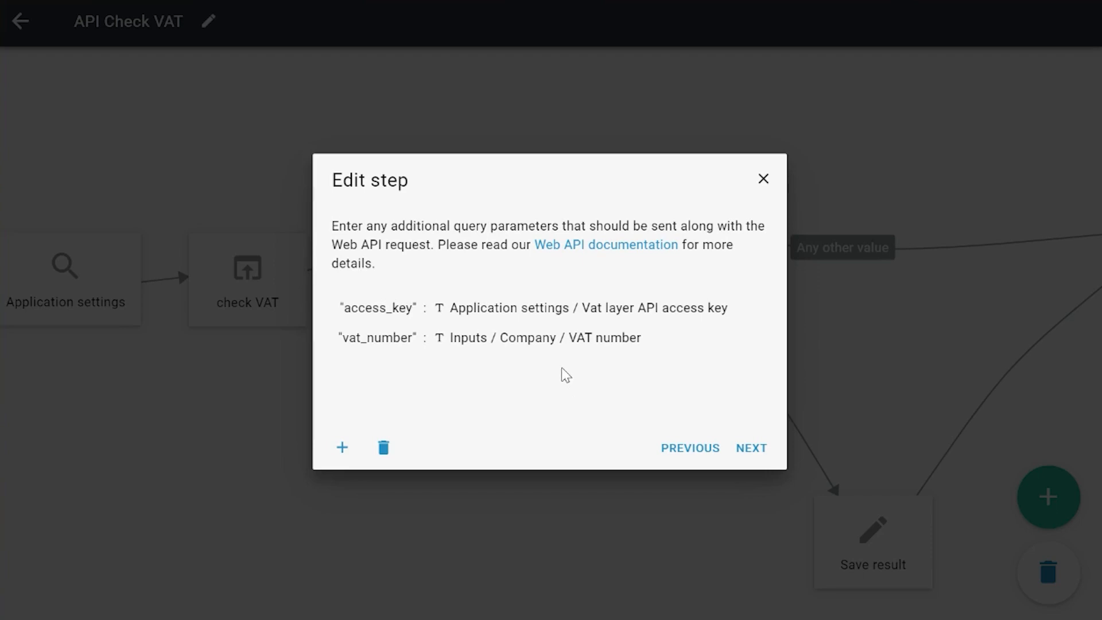
# - Review the check VAT request's query parameters, headers, cookies and return format, and display the definition of its received data
pyautogui.click(764, 439)
pyautogui.click(763, 446)
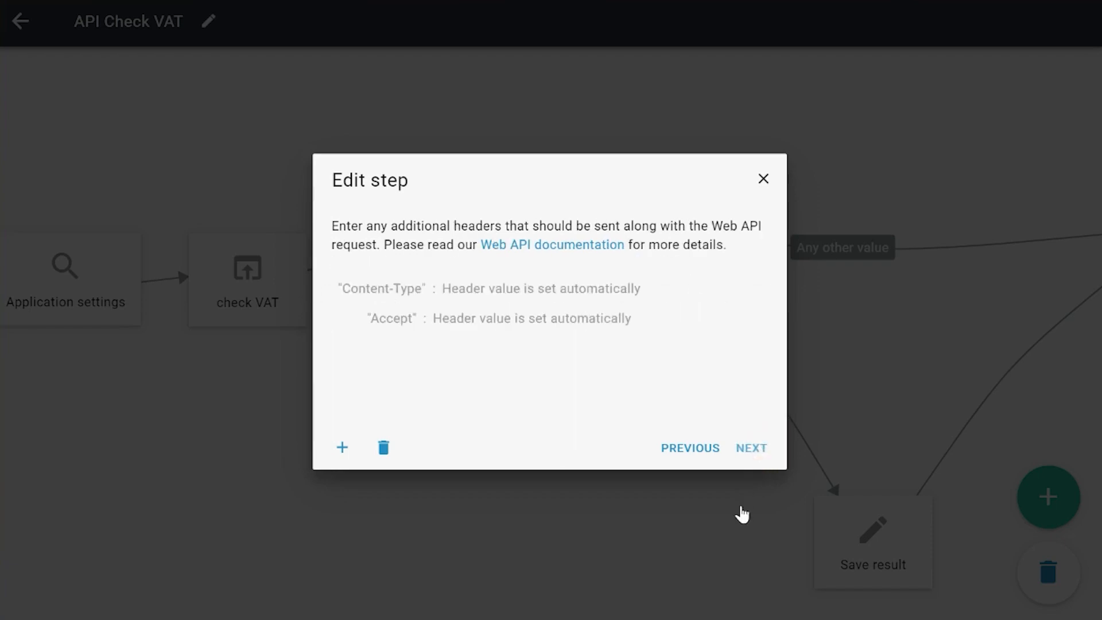
pyautogui.click(741, 453)
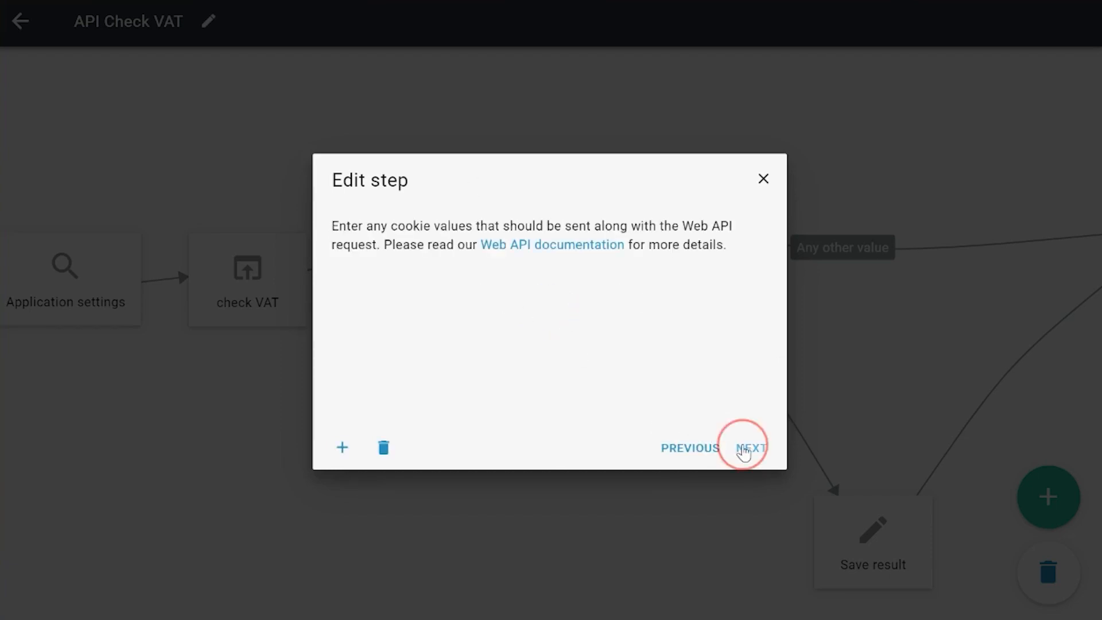
pyautogui.click(743, 450)
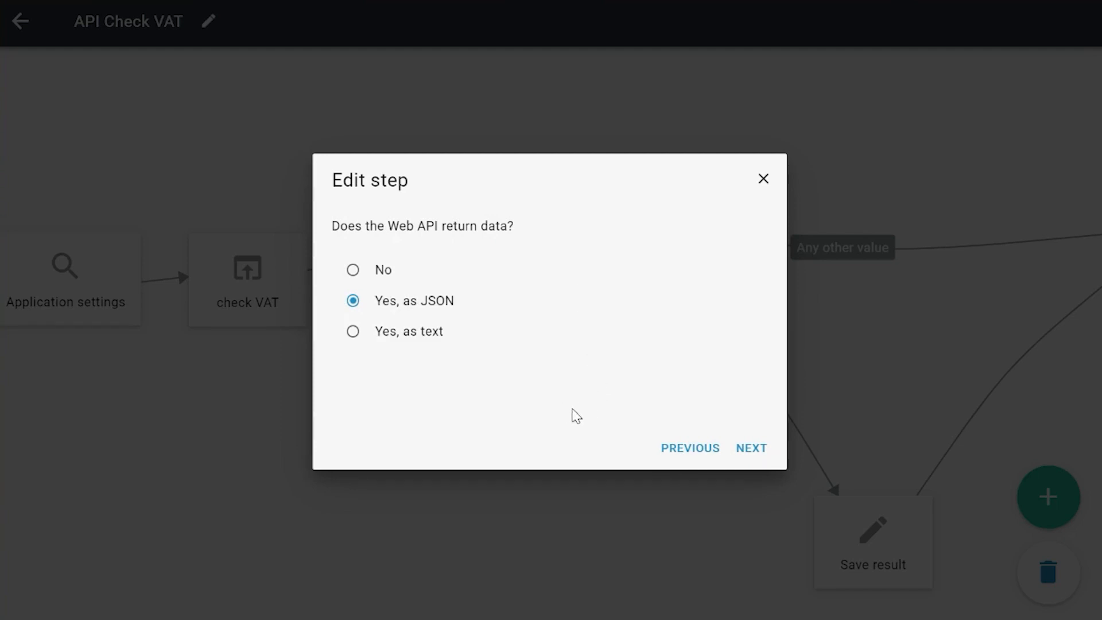
pyautogui.click(755, 453)
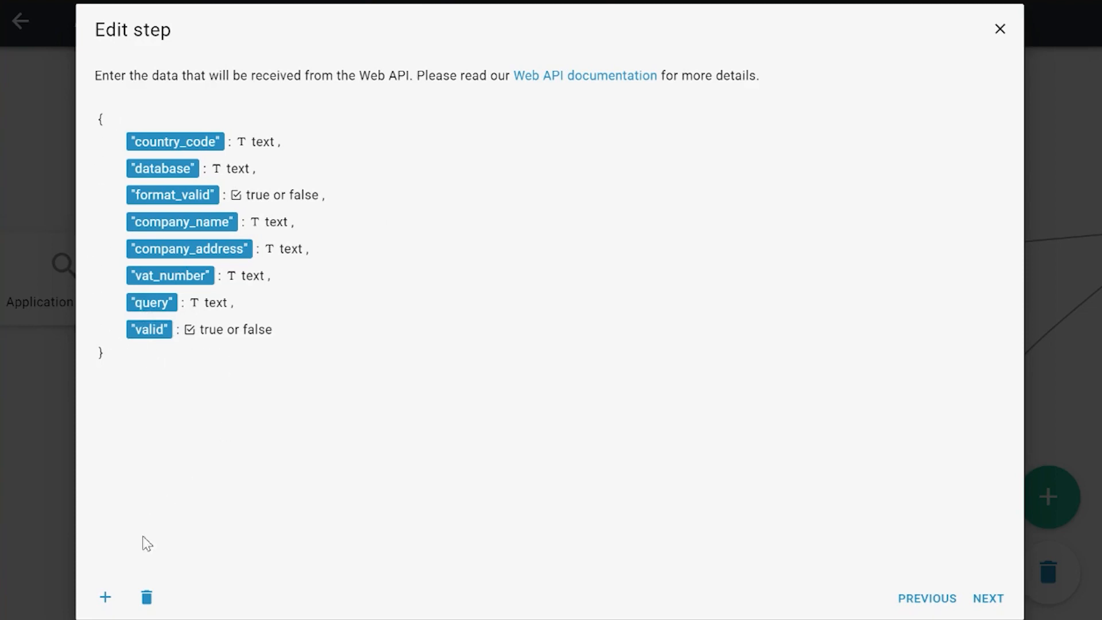
# - Add a specific-type value of Any text named "test" to the check VAT step's received data definition
pyautogui.click(105, 597)
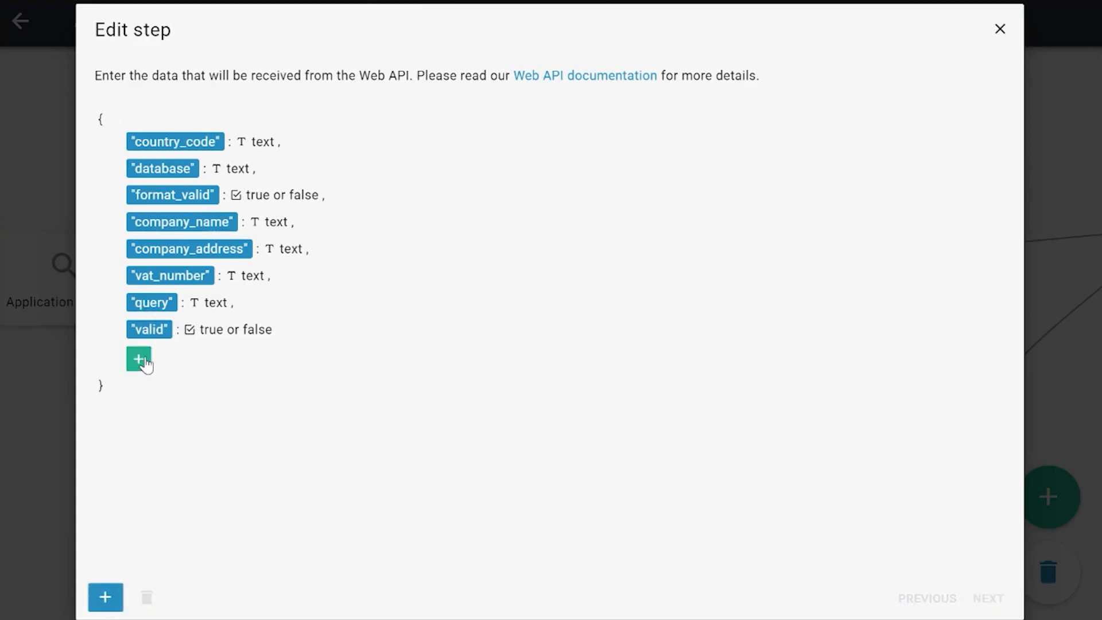
pyautogui.click(139, 360)
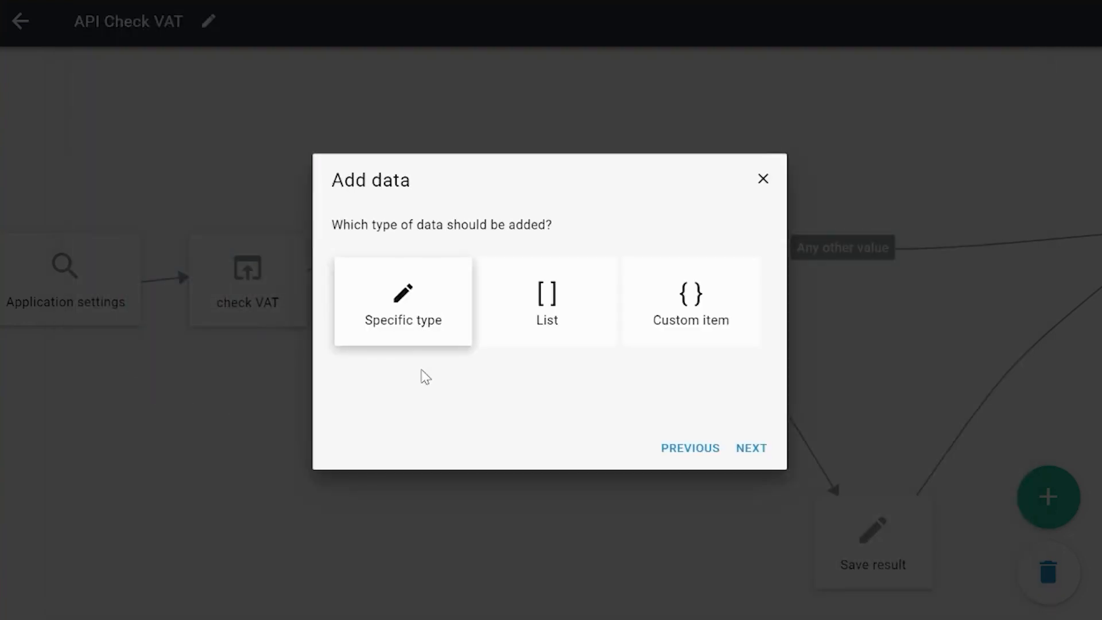
pyautogui.click(414, 333)
pyautogui.click(756, 452)
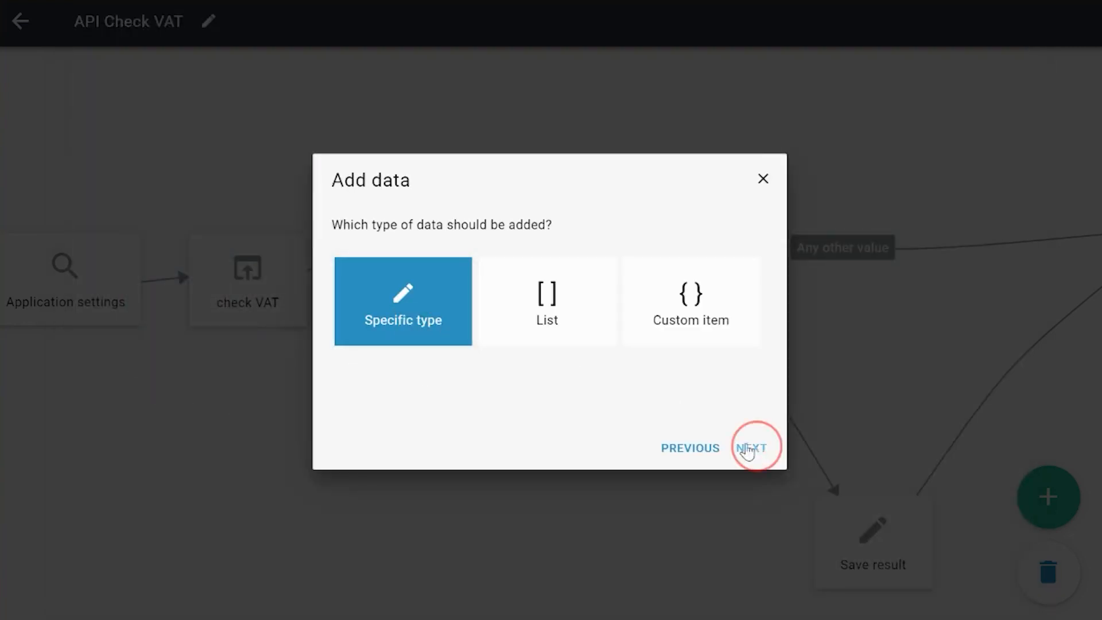
pyautogui.click(457, 289)
pyautogui.click(748, 449)
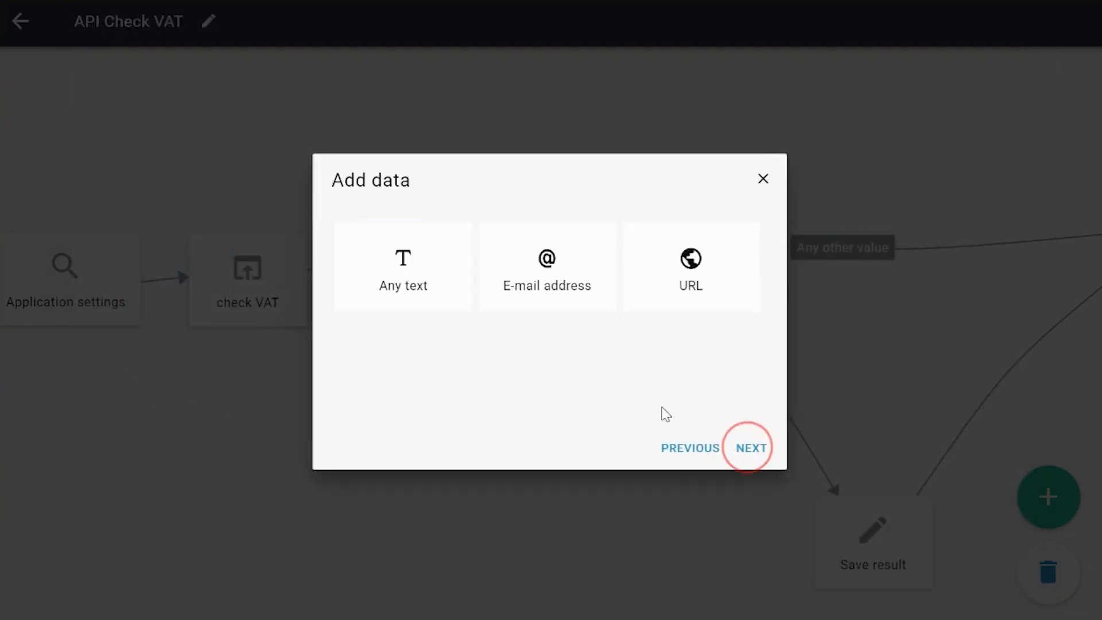
pyautogui.click(433, 307)
pyautogui.click(750, 449)
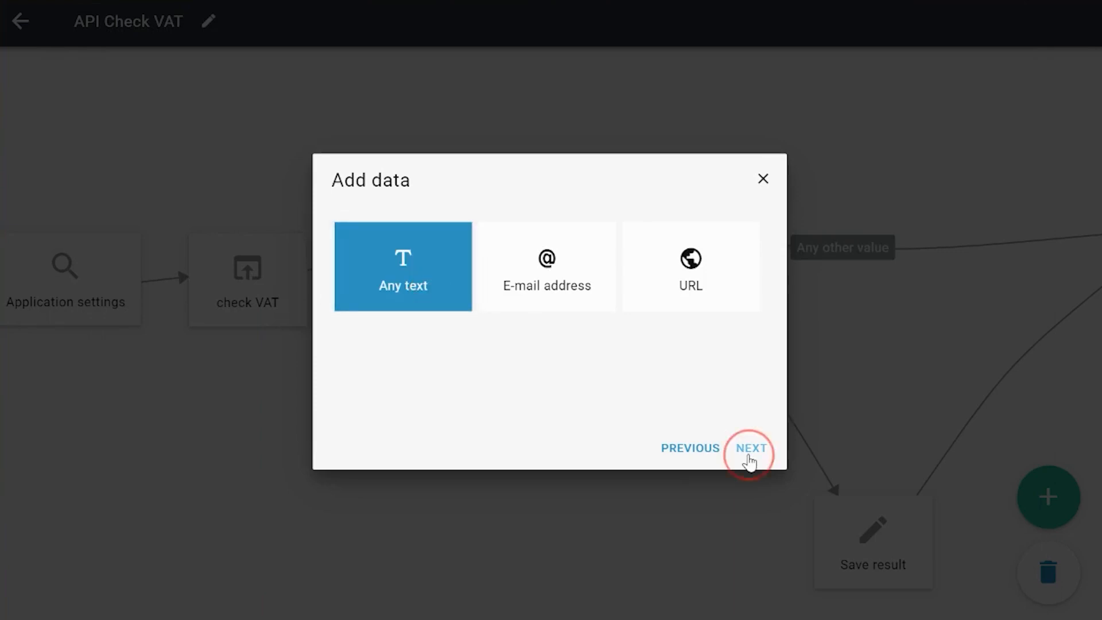
pyautogui.write('test')
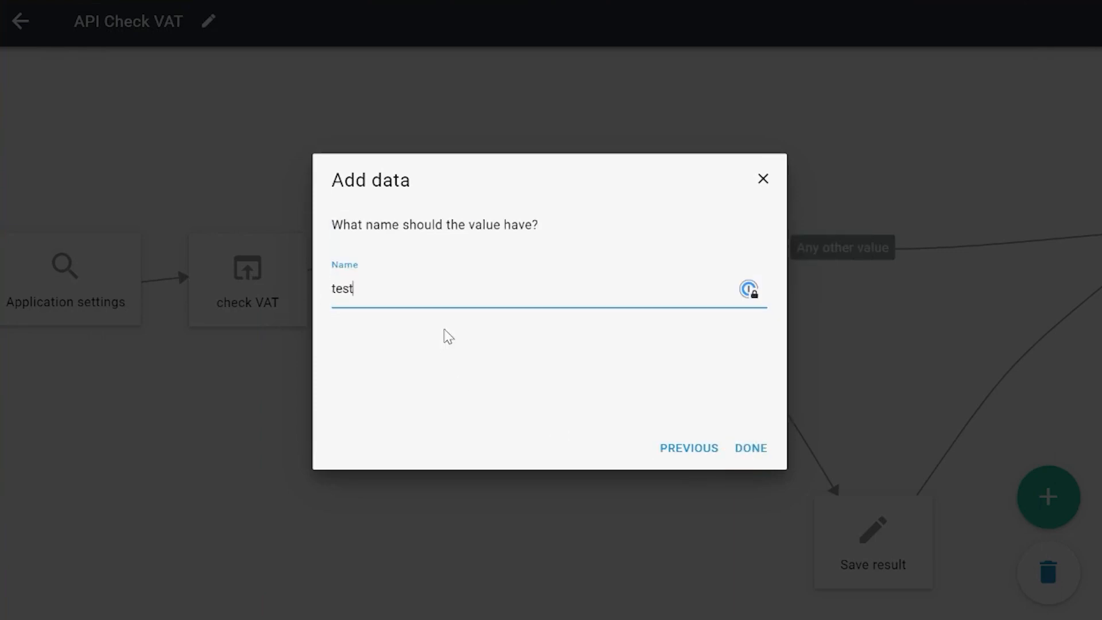
pyautogui.click(750, 449)
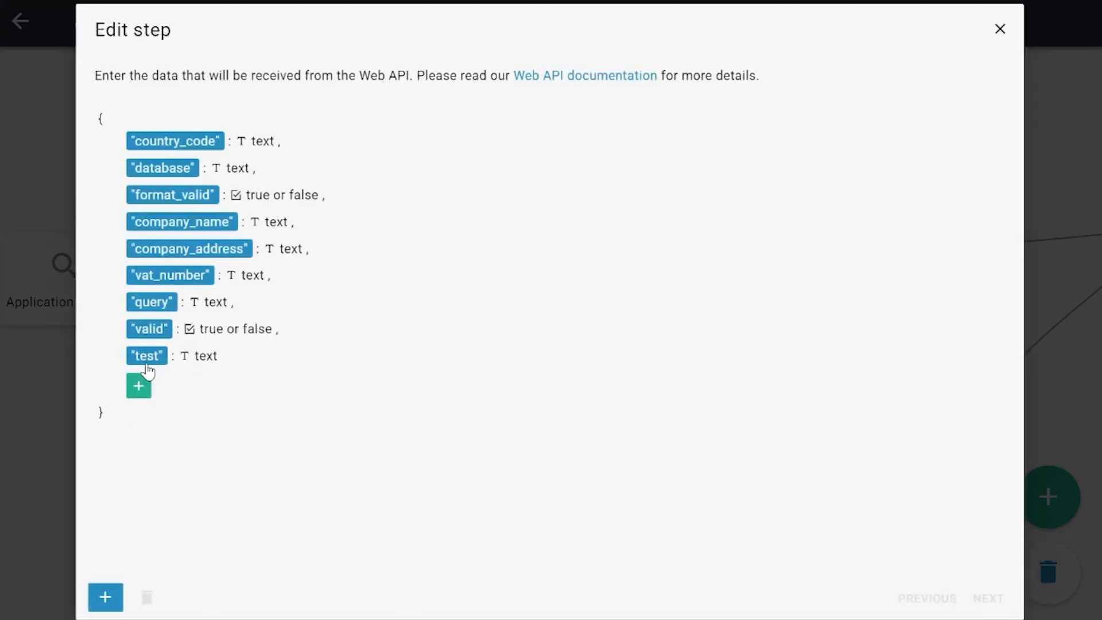
# - Delete the "test" value from the received data definition
pyautogui.click(147, 597)
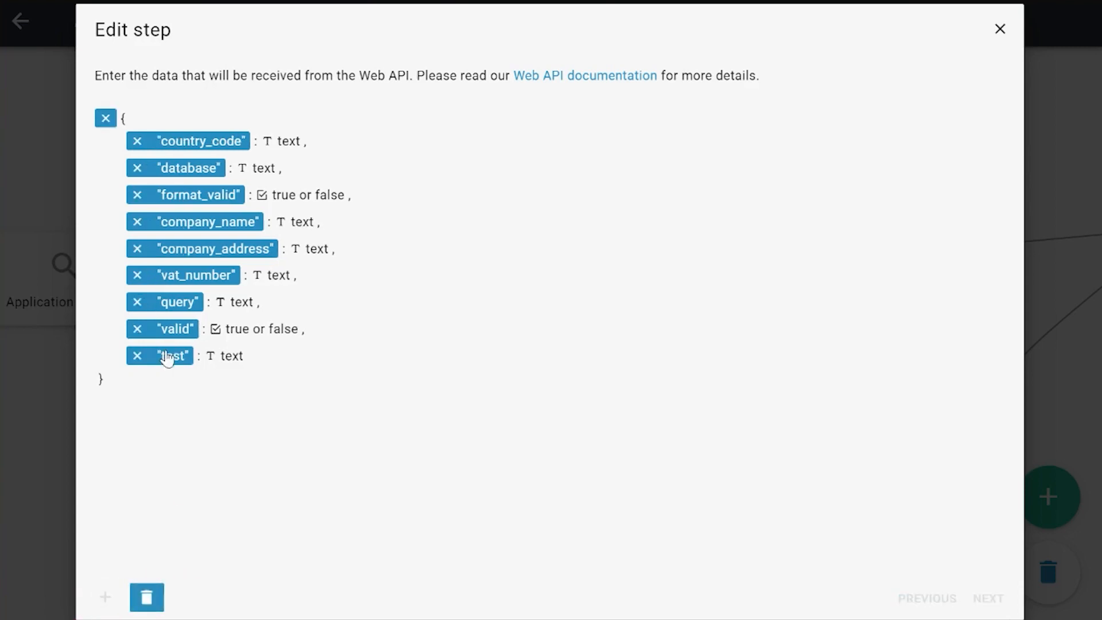
pyautogui.click(137, 357)
pyautogui.click(150, 586)
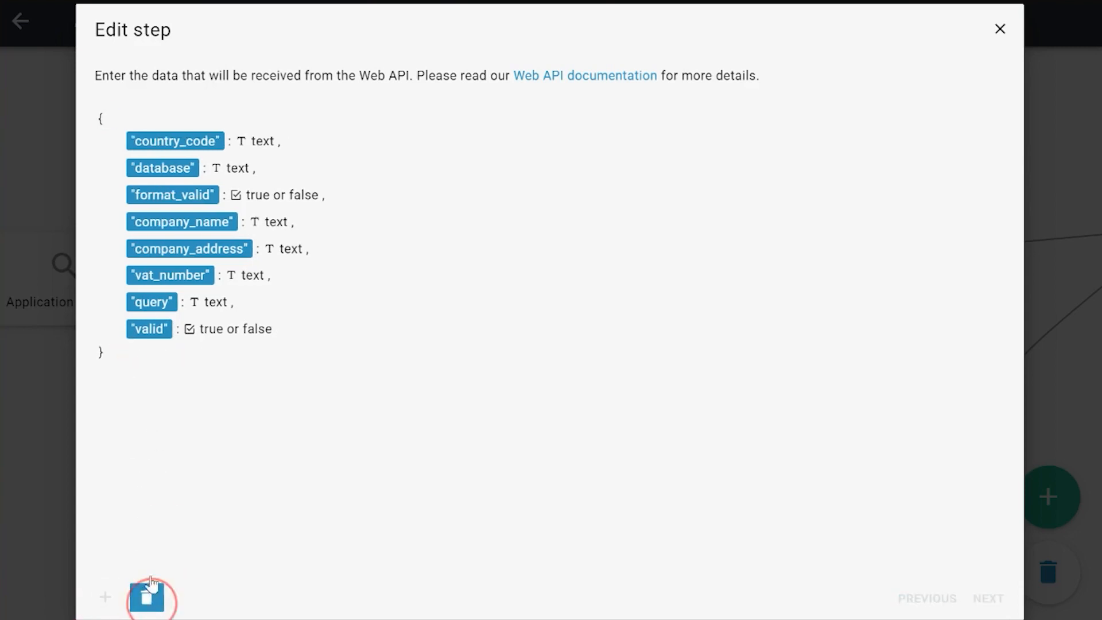
# - Finish editing the web API step, keeping check VAT as its name
pyautogui.click(994, 606)
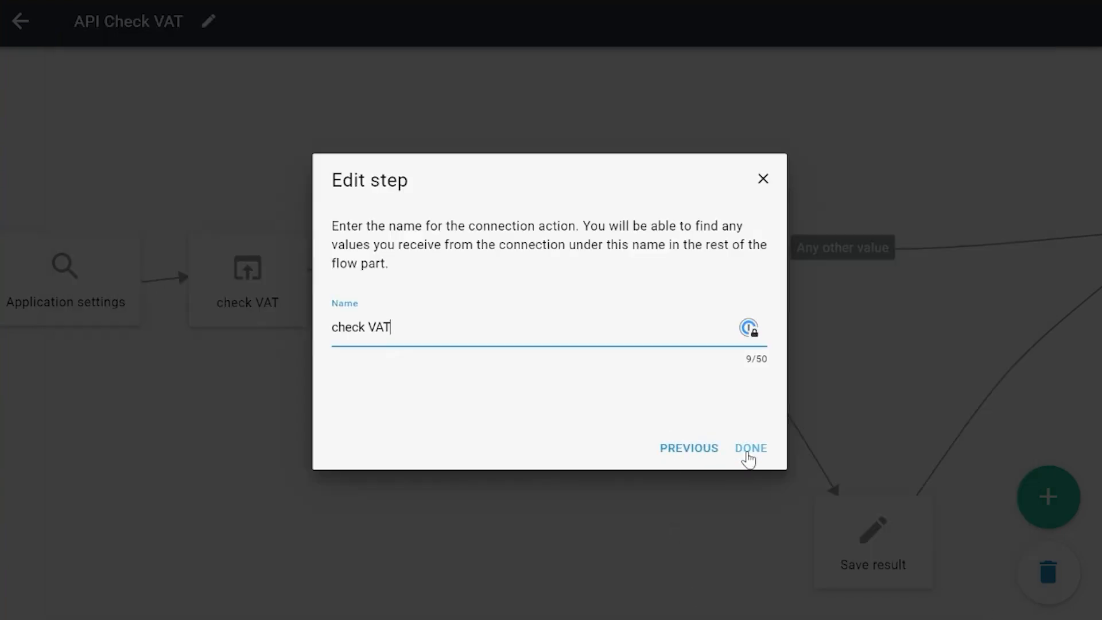
pyautogui.click(749, 459)
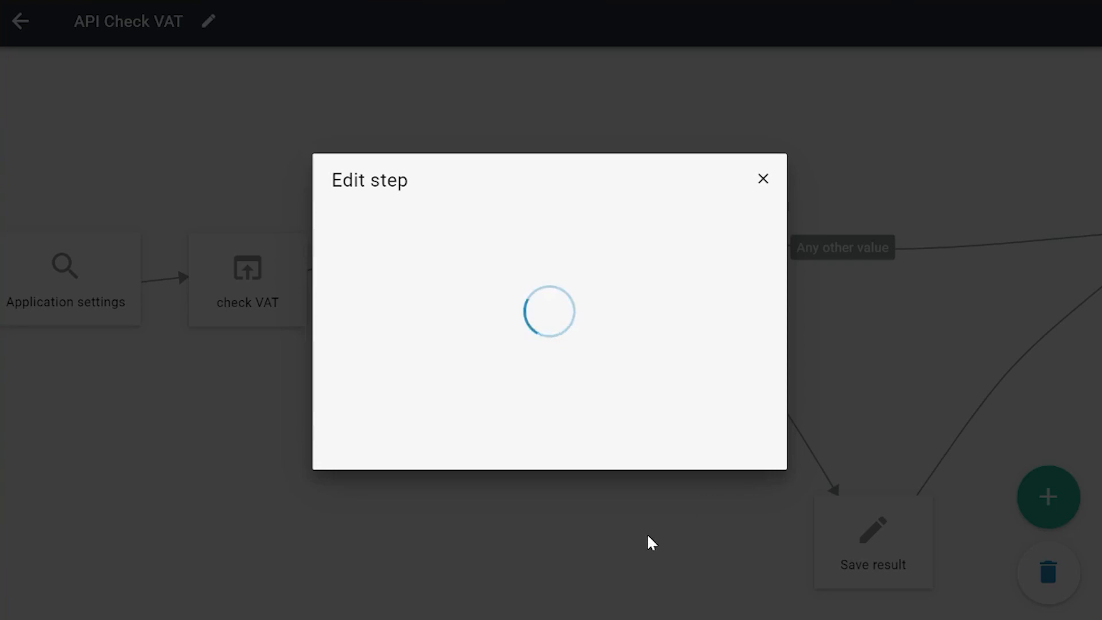
pyautogui.click(861, 376)
# - Open the Status code decision and examine which flow part property its rule uses
pyautogui.moveTo(844, 364); pyautogui.dragTo(569, 347)
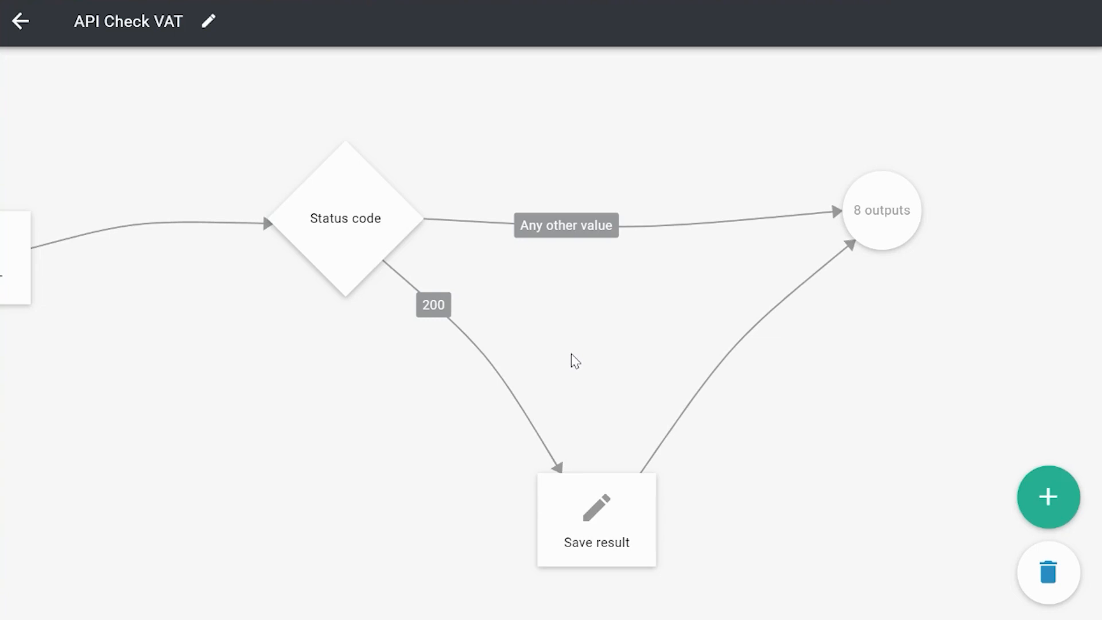
pyautogui.moveTo(579, 360); pyautogui.dragTo(531, 347)
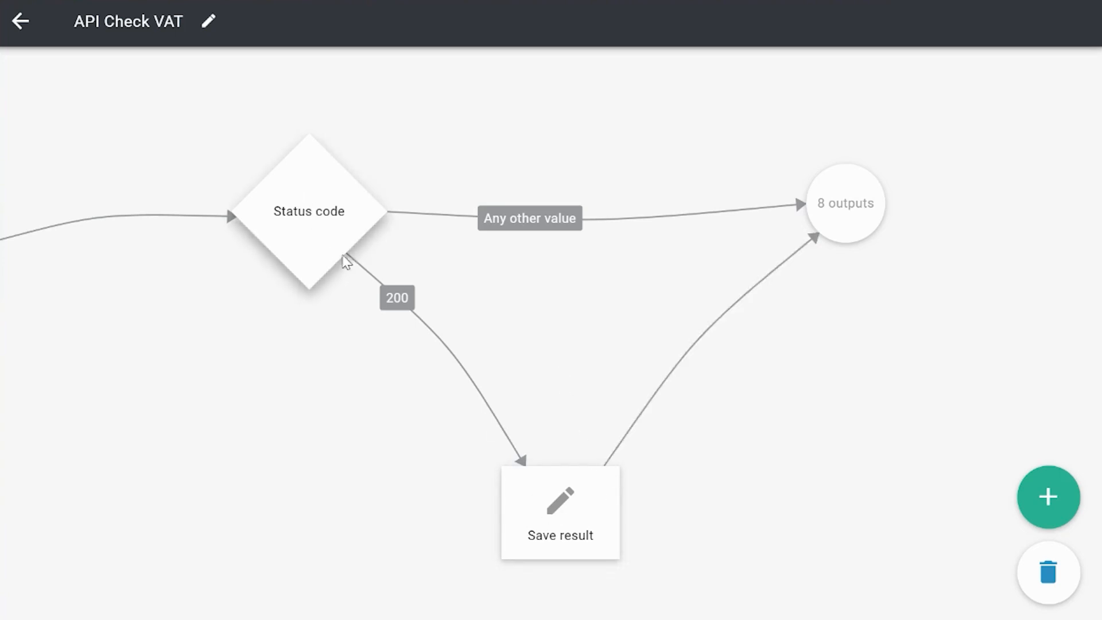
pyautogui.click(339, 241)
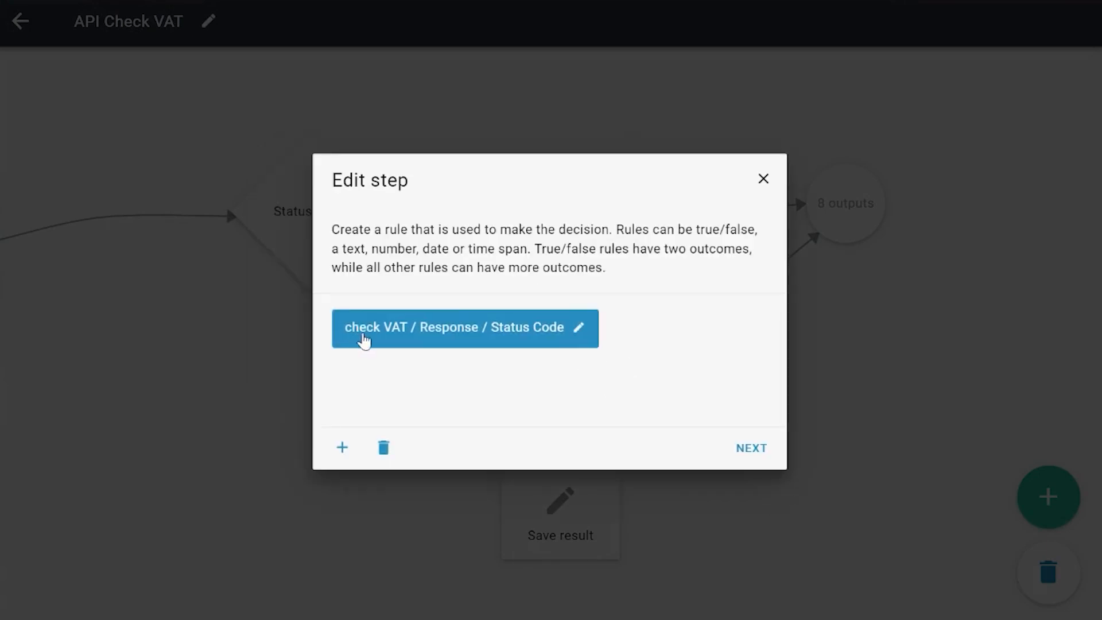
pyautogui.click(581, 331)
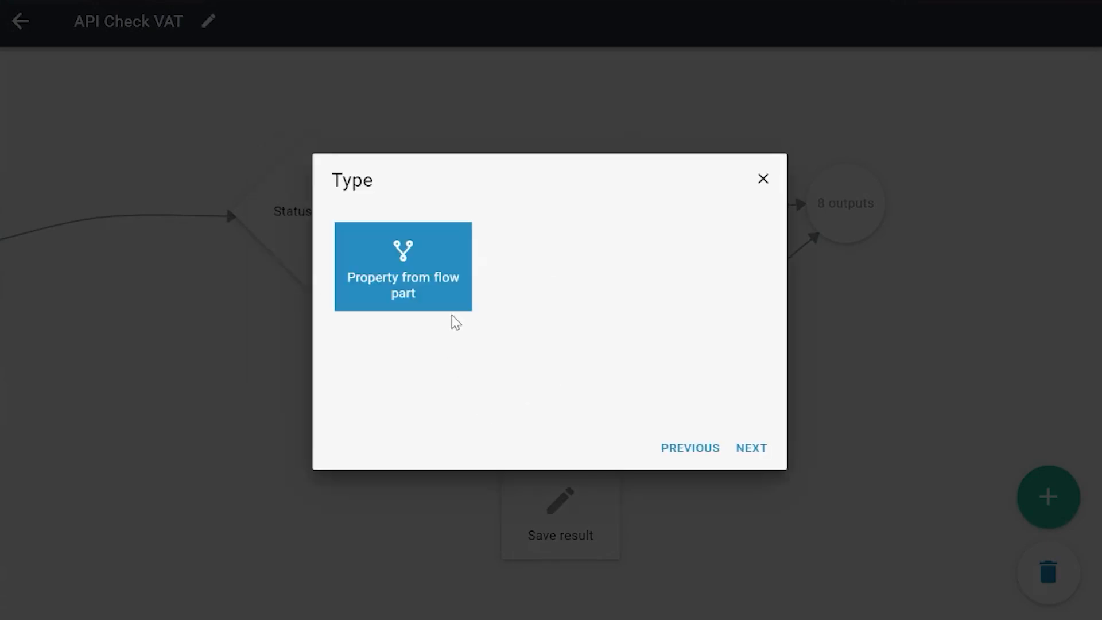
pyautogui.click(752, 448)
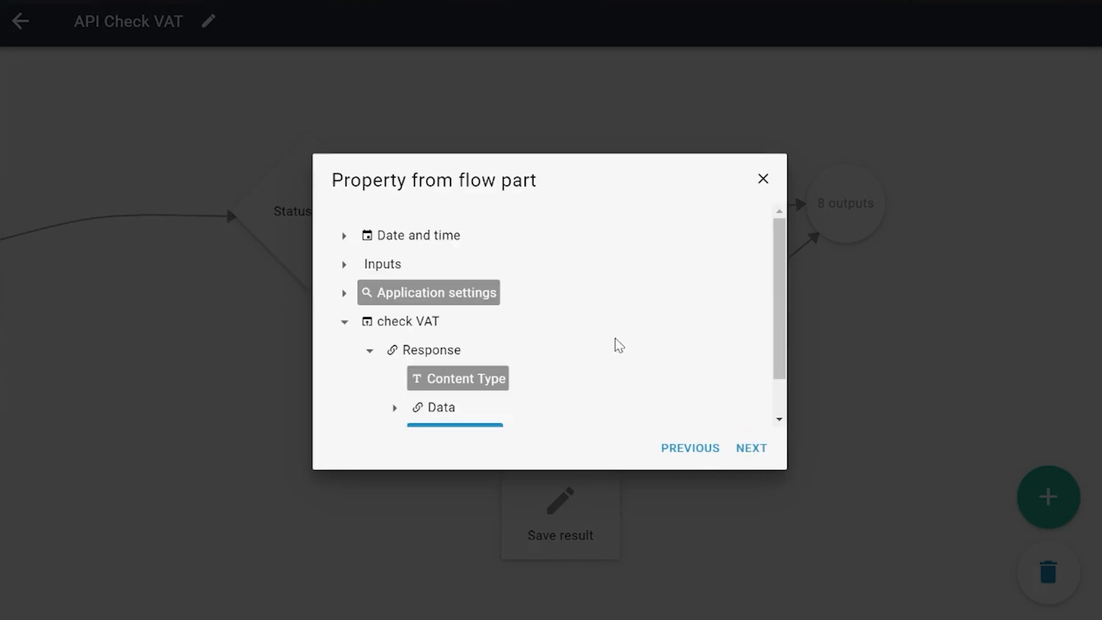
pyautogui.moveTo(781, 270); pyautogui.dragTo(780, 315)
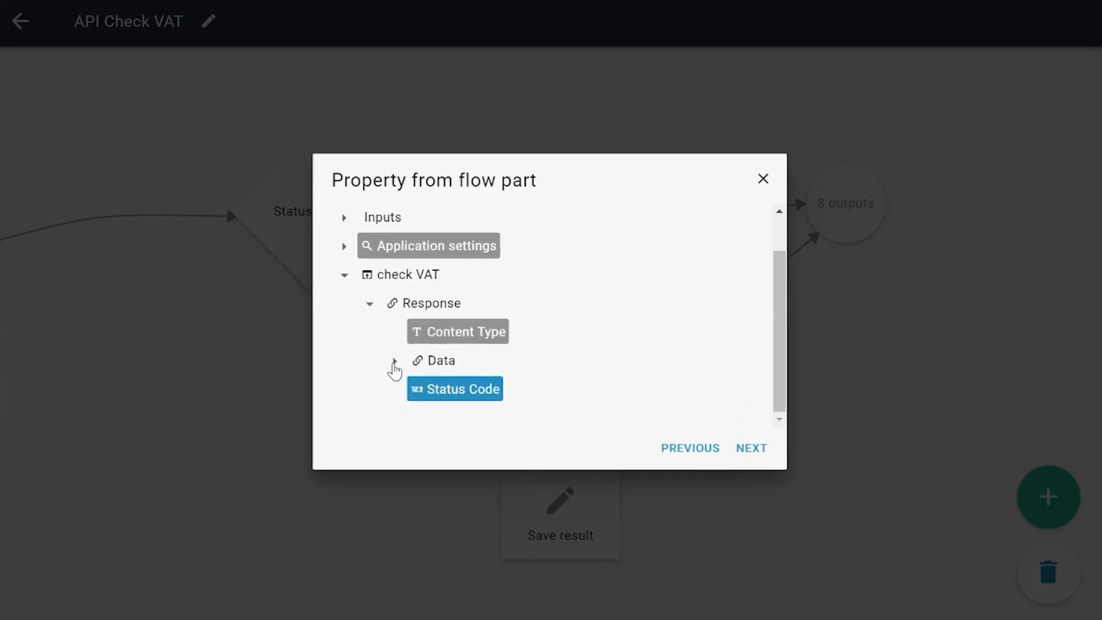
# - Examine the response data fields available from check VAT, keep Status Code as the rule's property, and finish the decision with its existing name
pyautogui.click(395, 362)
pyautogui.click(413, 385)
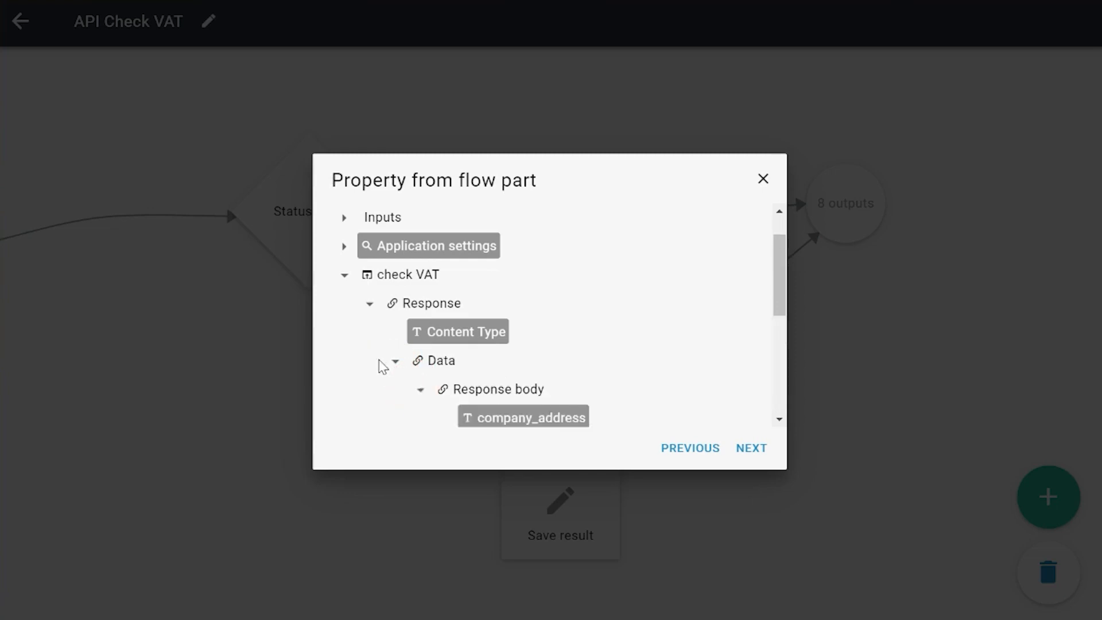
pyautogui.scroll(-3, 408, 386)
pyautogui.click(400, 279)
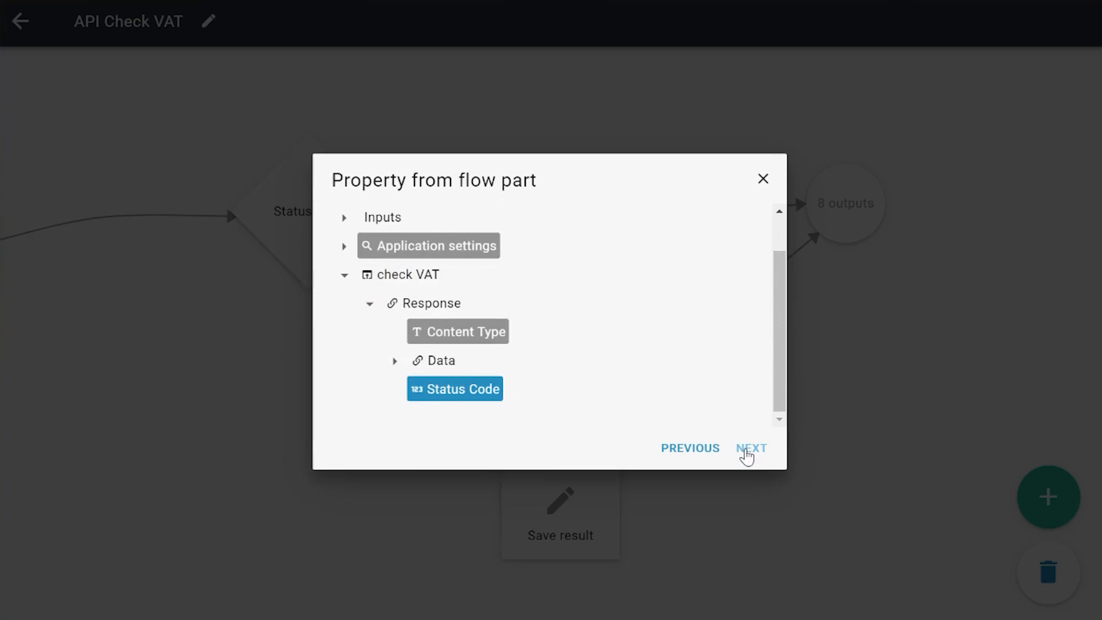
pyautogui.click(746, 456)
pyautogui.click(751, 458)
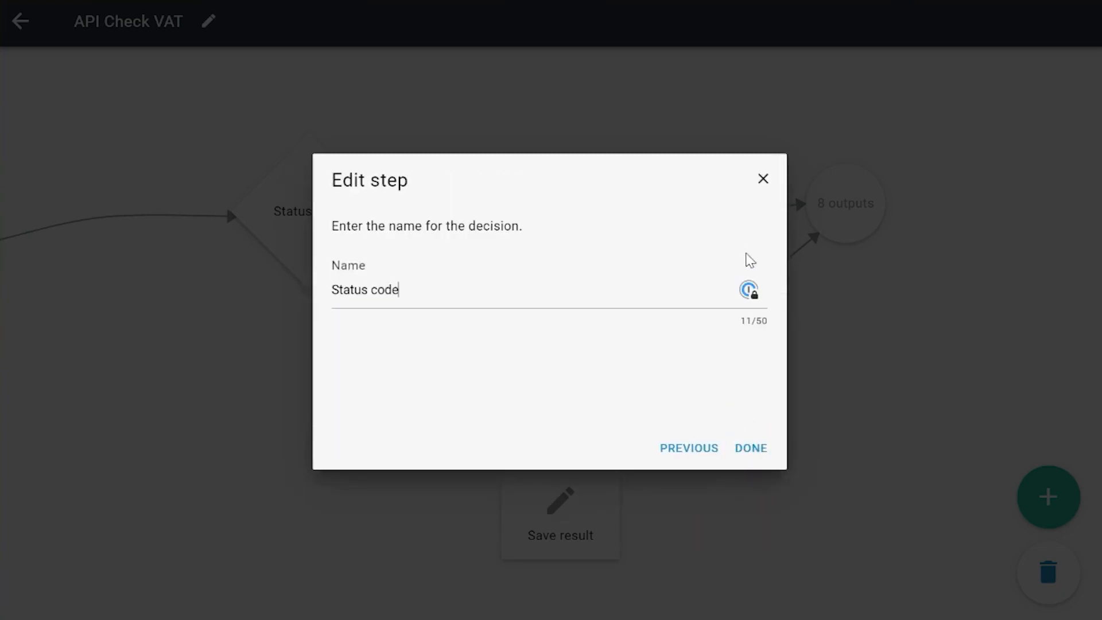
pyautogui.click(751, 449)
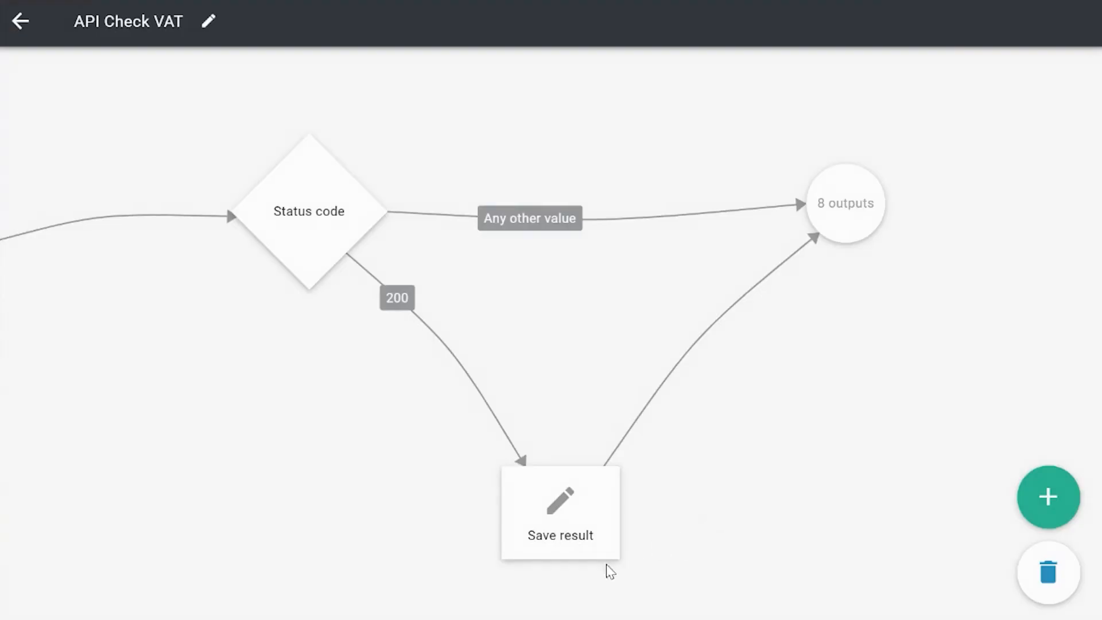
# - Review the Save result step's Company data selection and the properties it edits, and close it without changes
pyautogui.moveTo(743, 461); pyautogui.dragTo(713, 411)
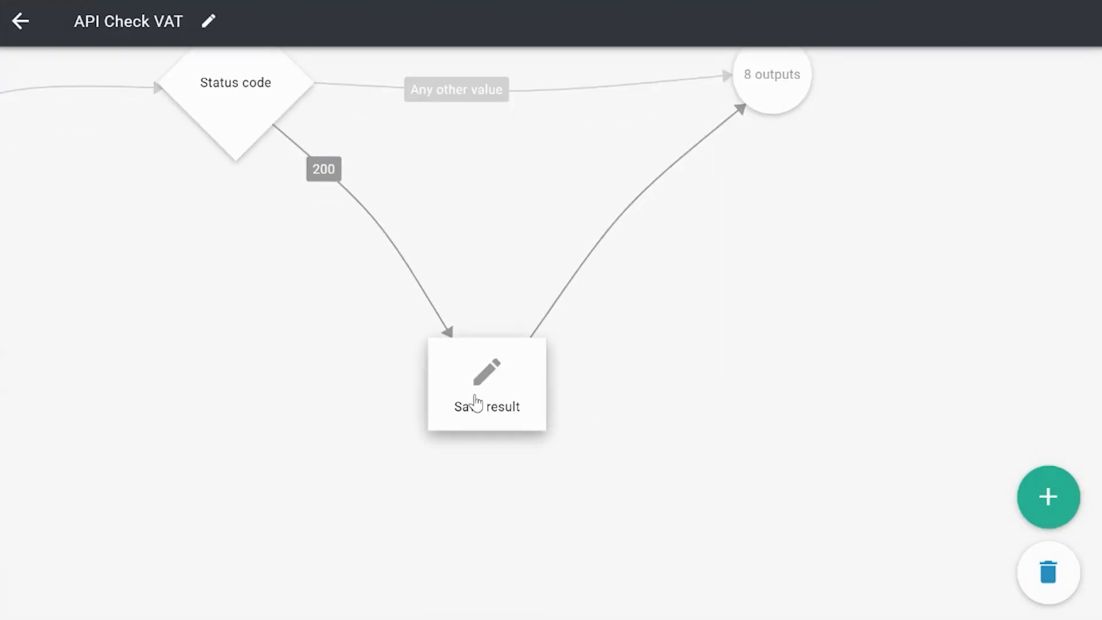
pyautogui.click(476, 400)
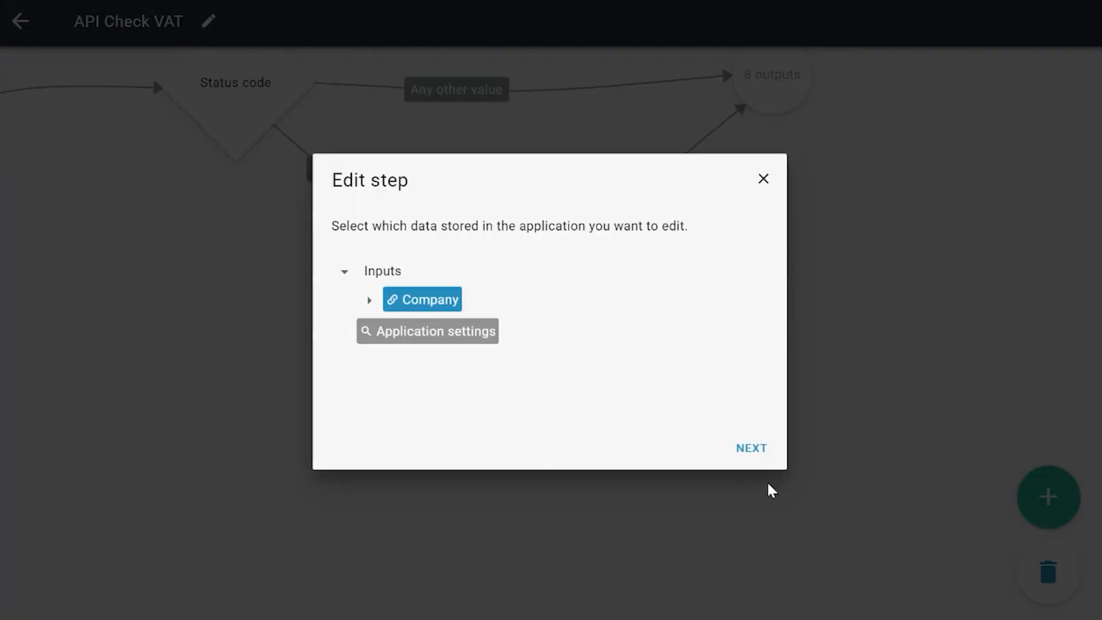
pyautogui.click(743, 436)
pyautogui.click(748, 446)
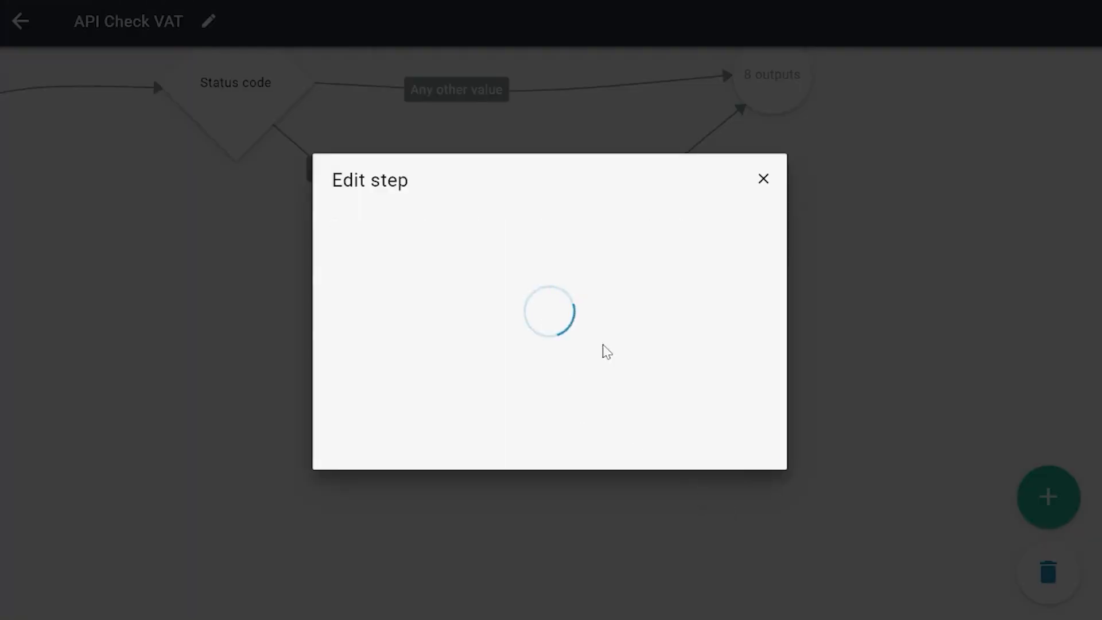
pyautogui.moveTo(784, 235); pyautogui.dragTo(777, 319)
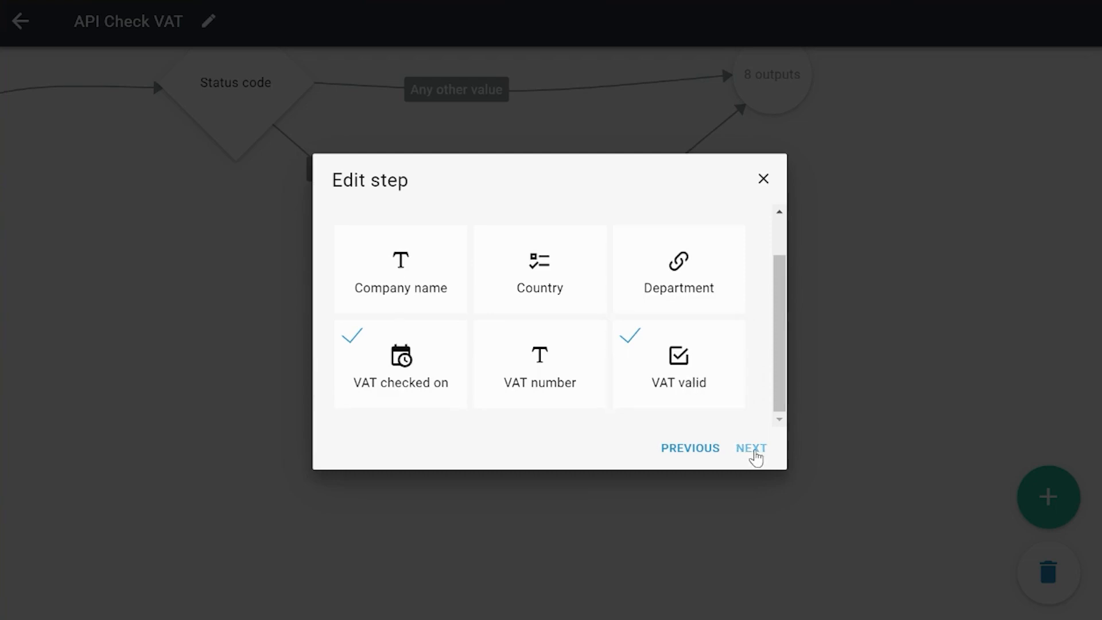
pyautogui.click(763, 178)
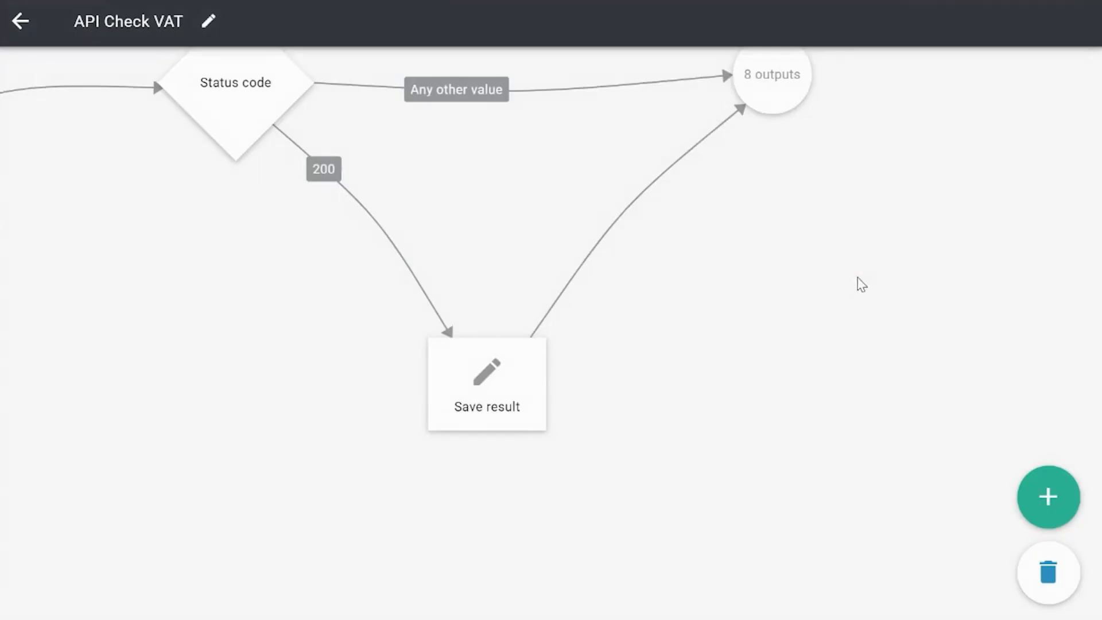
pyautogui.moveTo(849, 284); pyautogui.dragTo(841, 388)
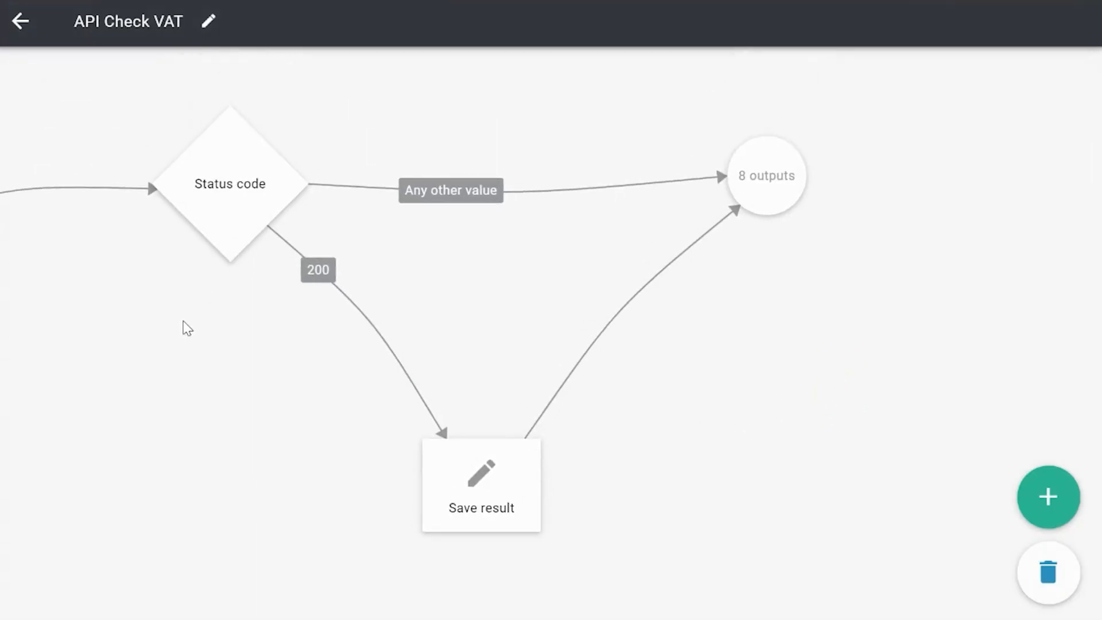